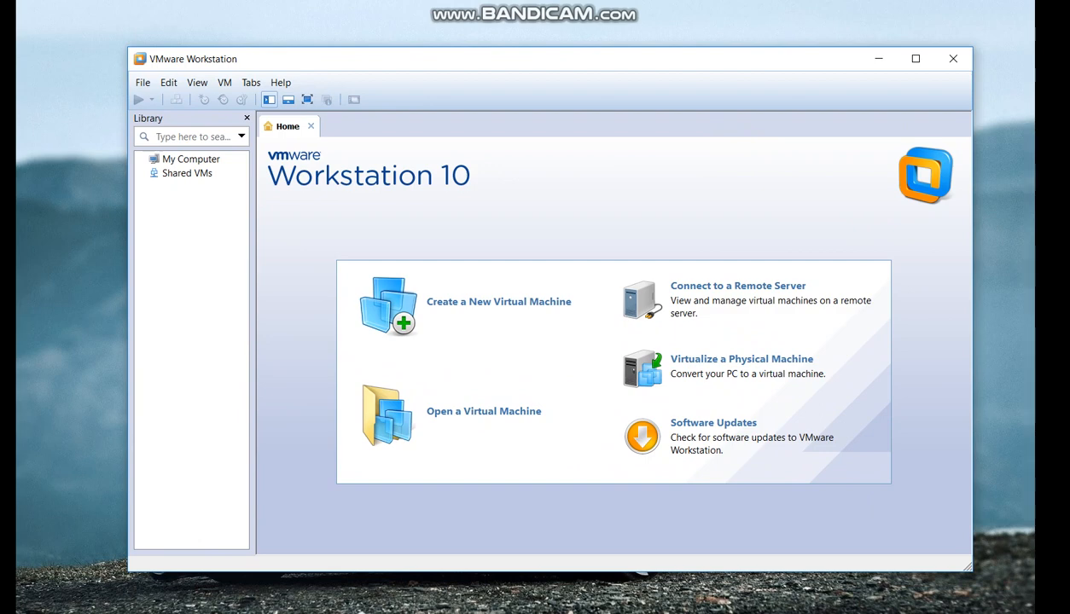
- Start a new virtual machine with the Typical configuration, using Check_Point_R80.10_T421_Gaia.iso from Downloads as the installer disc image
left_click(142, 83)
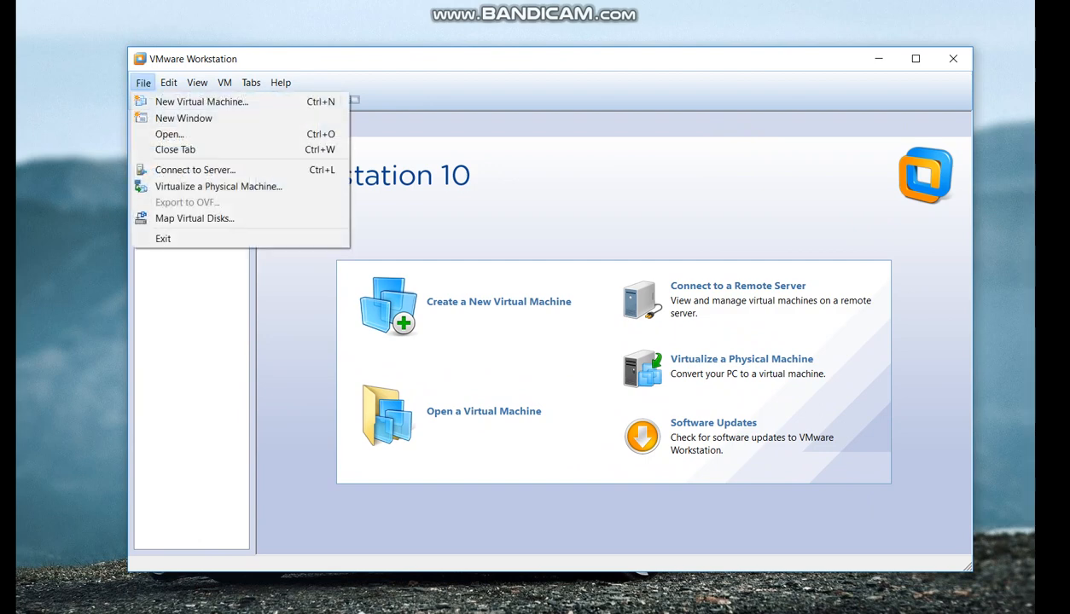
left_click(201, 101)
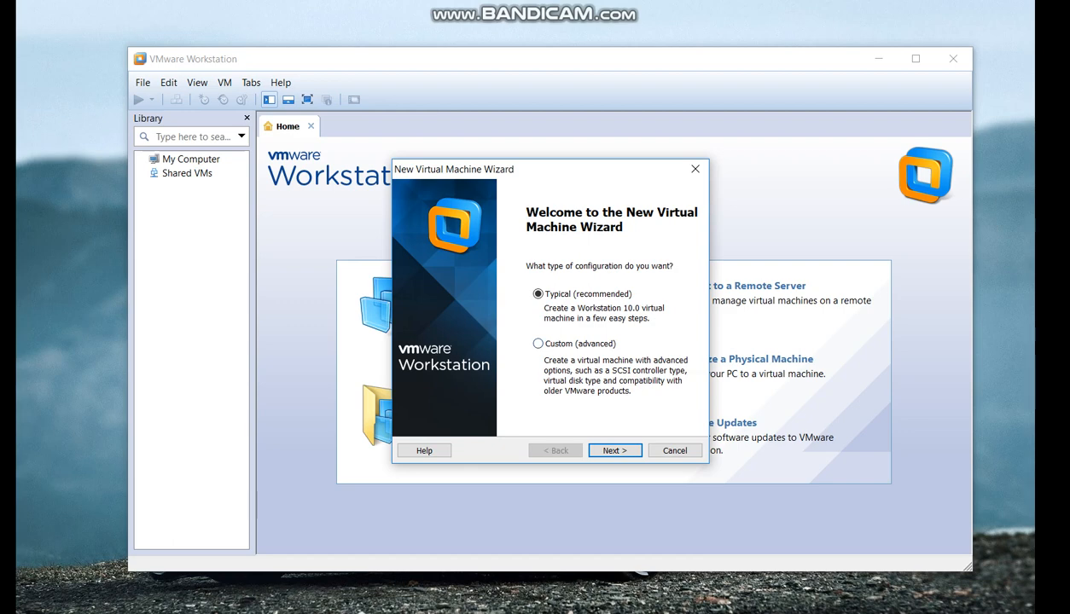
key("Return")
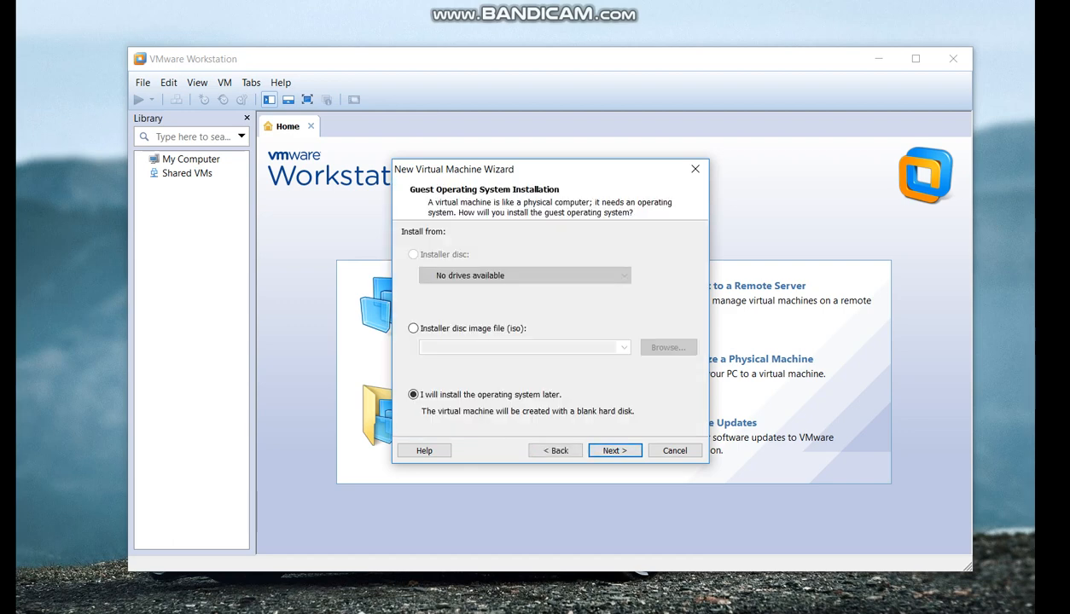
left_click(413, 328)
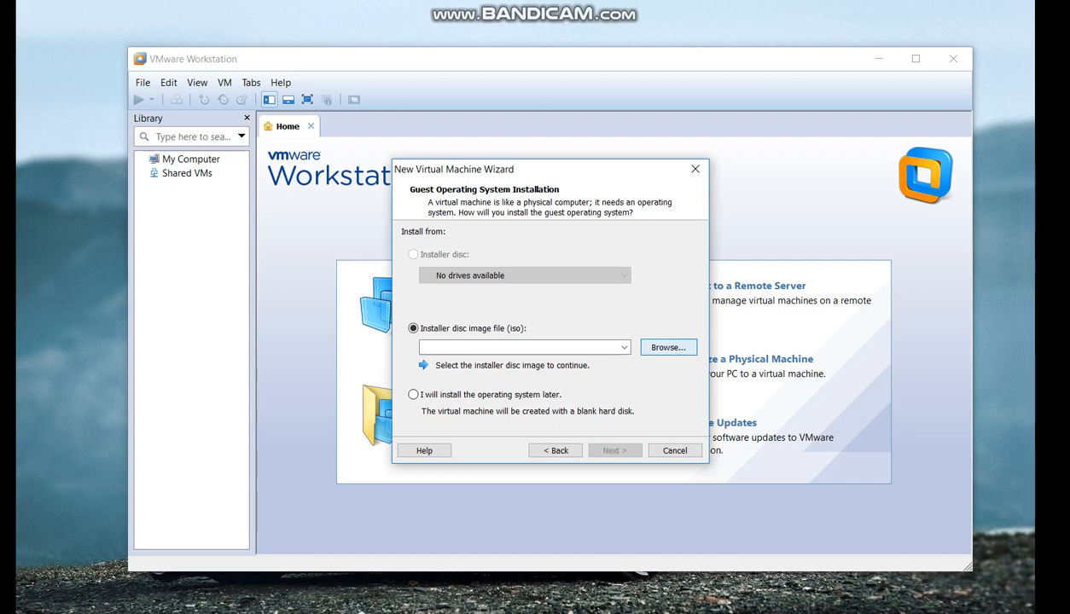
left_click(668, 347)
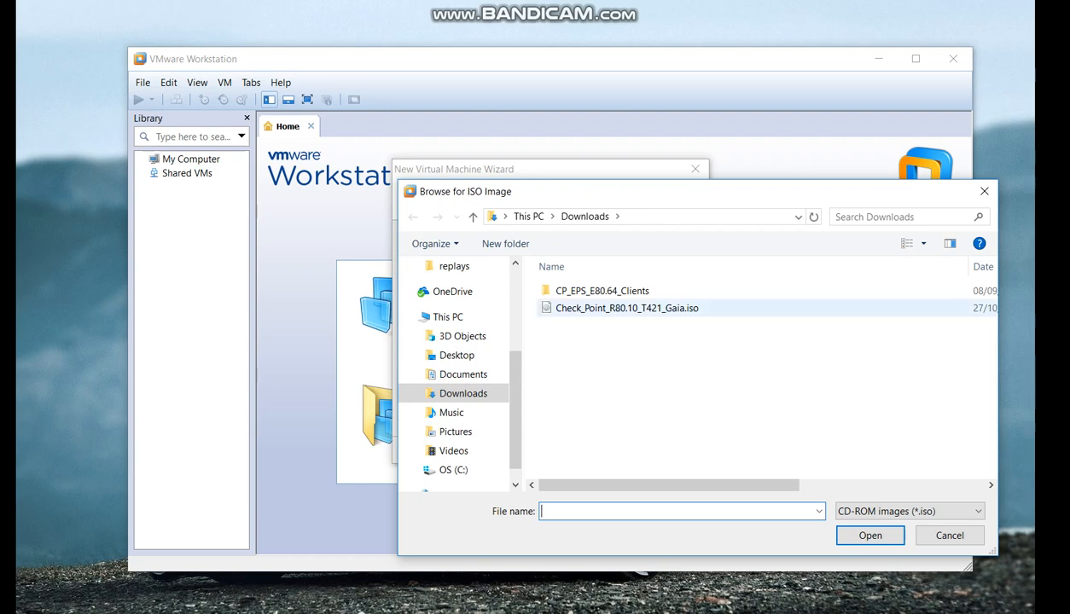
left_click(627, 308)
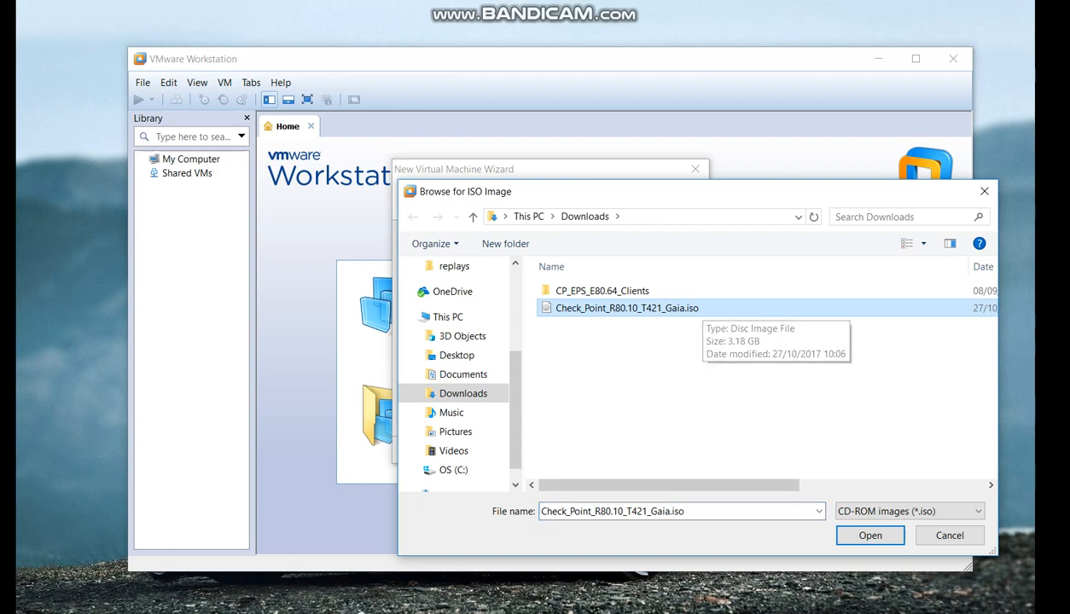
key("Return")
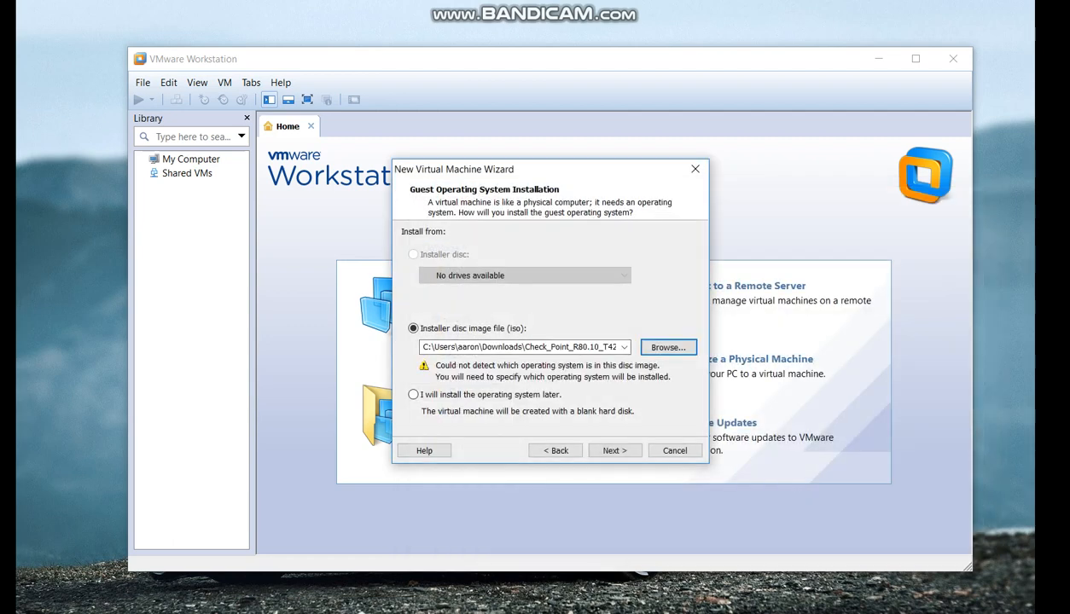
left_click(614, 451)
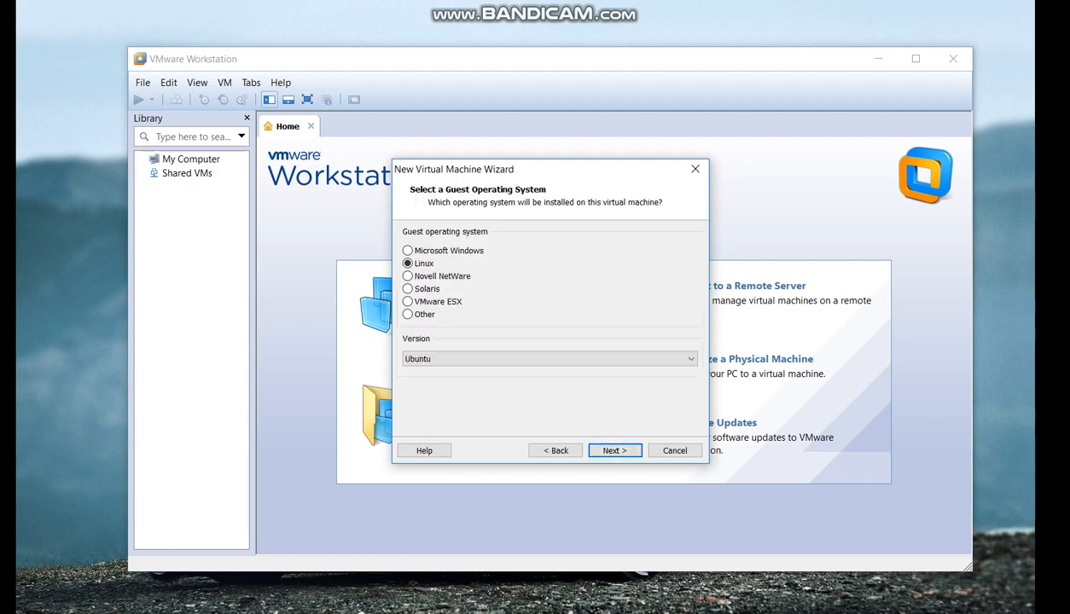
- Set the Linux guest operating system version to Red Hat Enterprise Linux 5
left_click(550, 359)
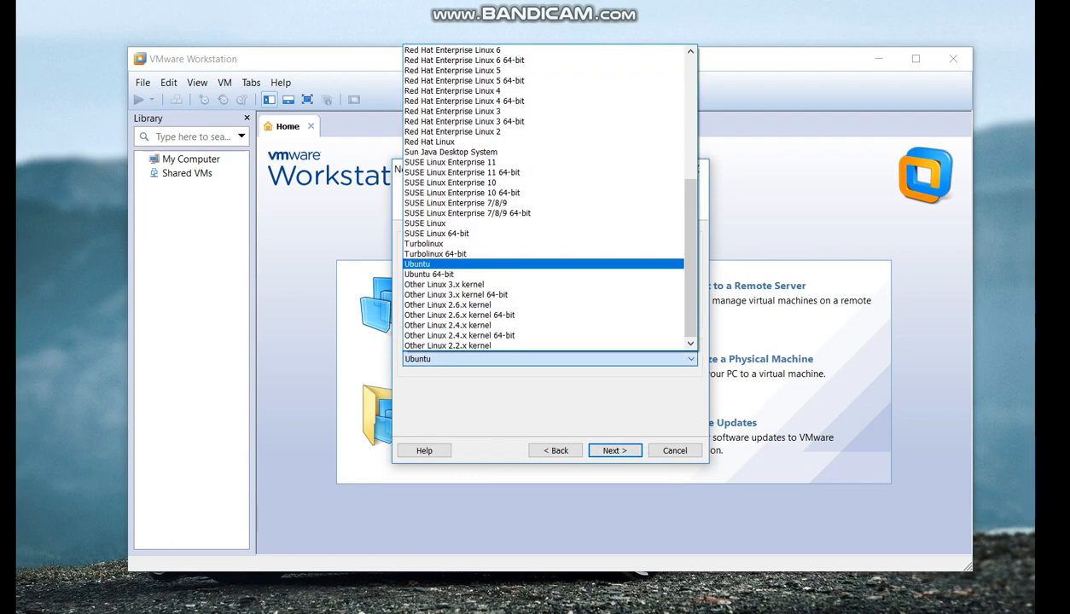
scroll(545, 183, "up", 1)
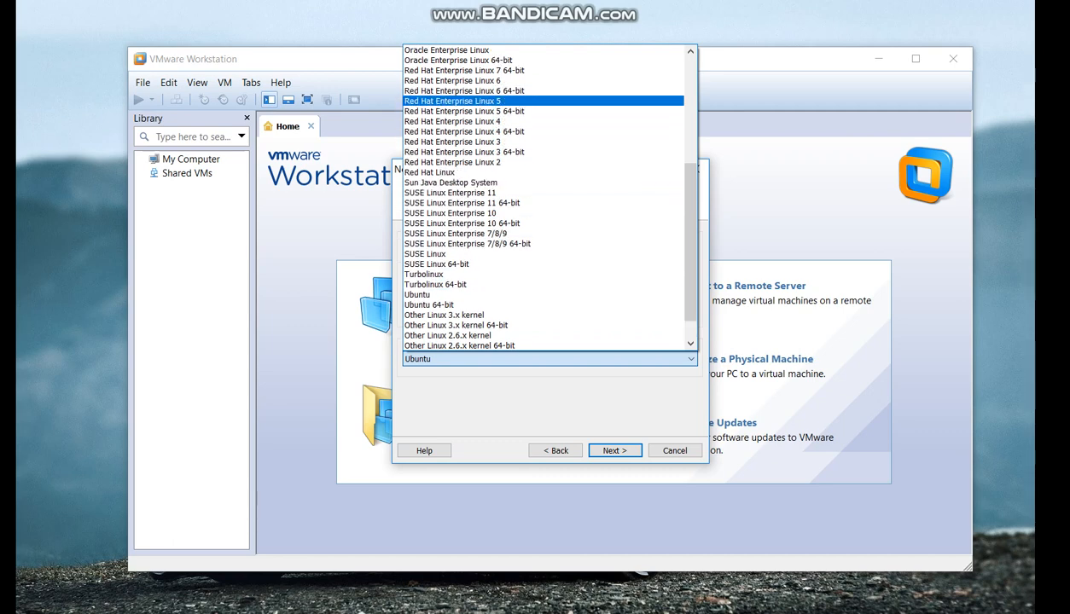
left_click(457, 100)
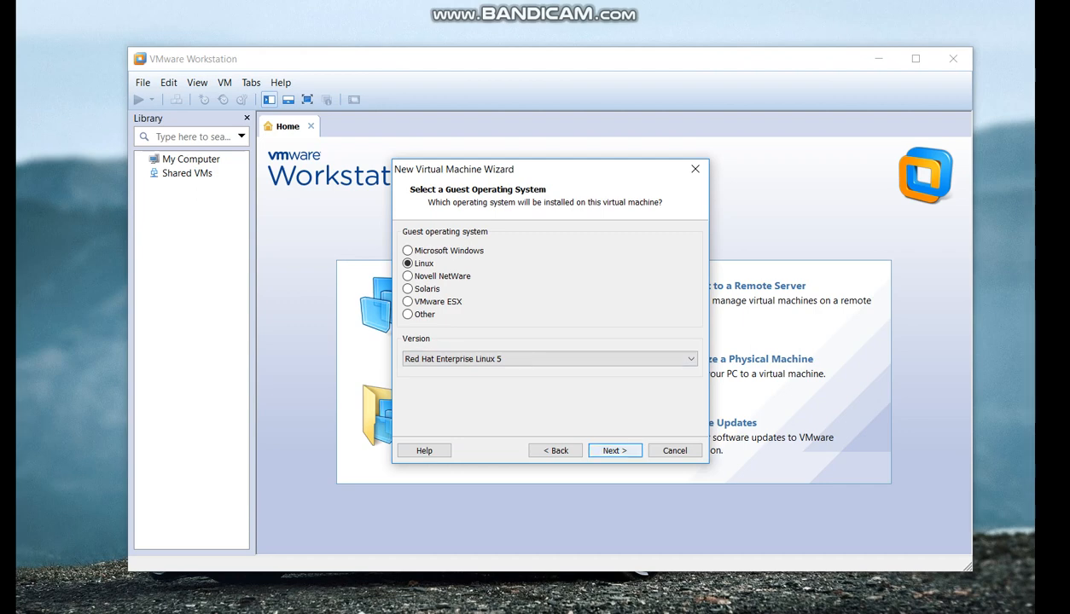
key("Return")
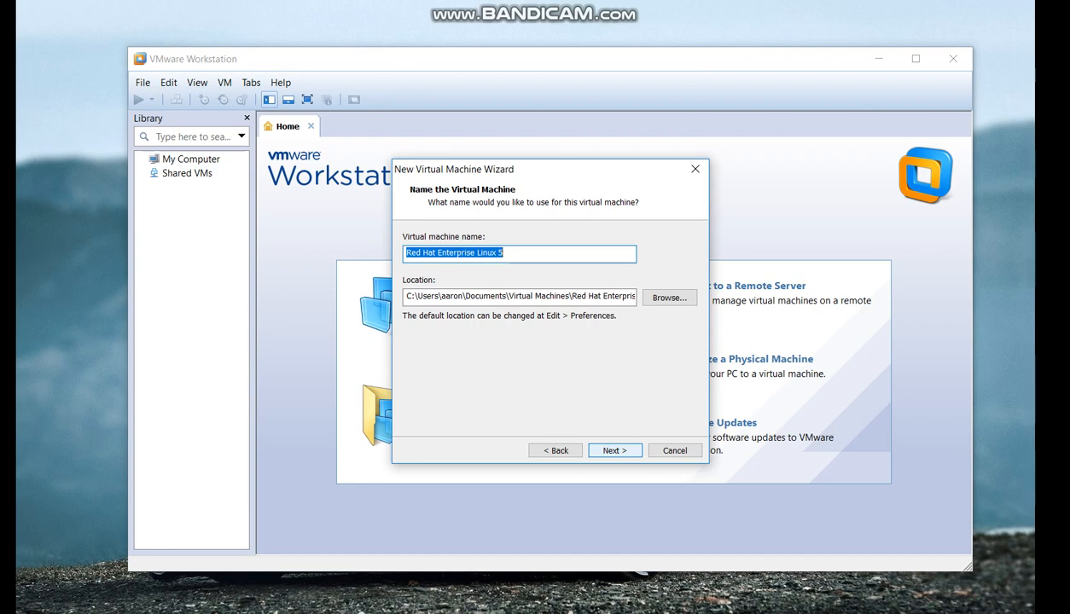
- Name the virtual machine R80.10-LAB-192.168.10.10 and keep the location that follows from the name
type("R8")
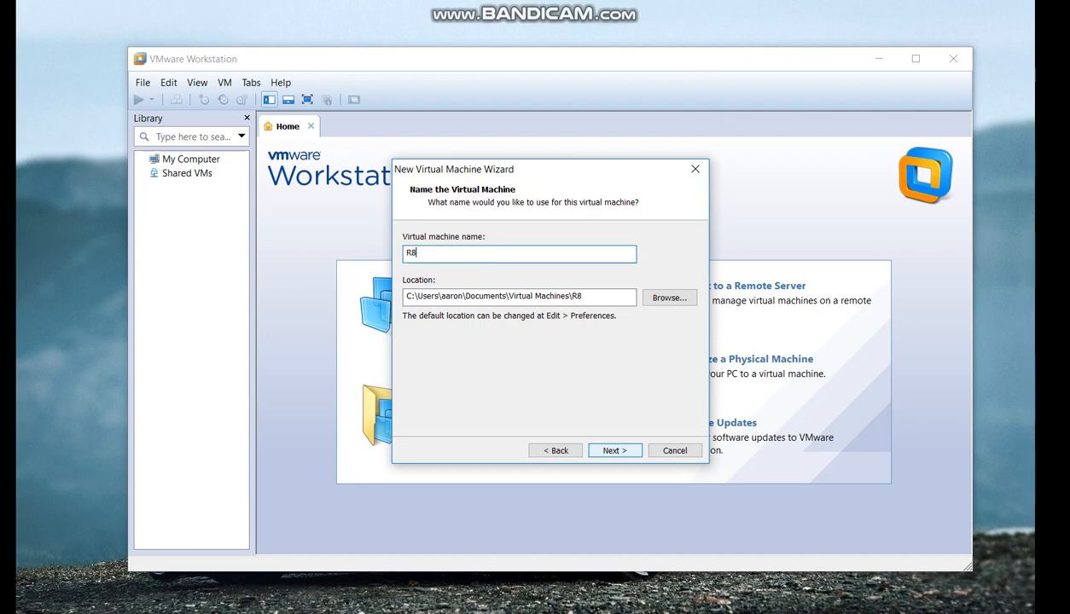
type("0.10-LAB-192.168")
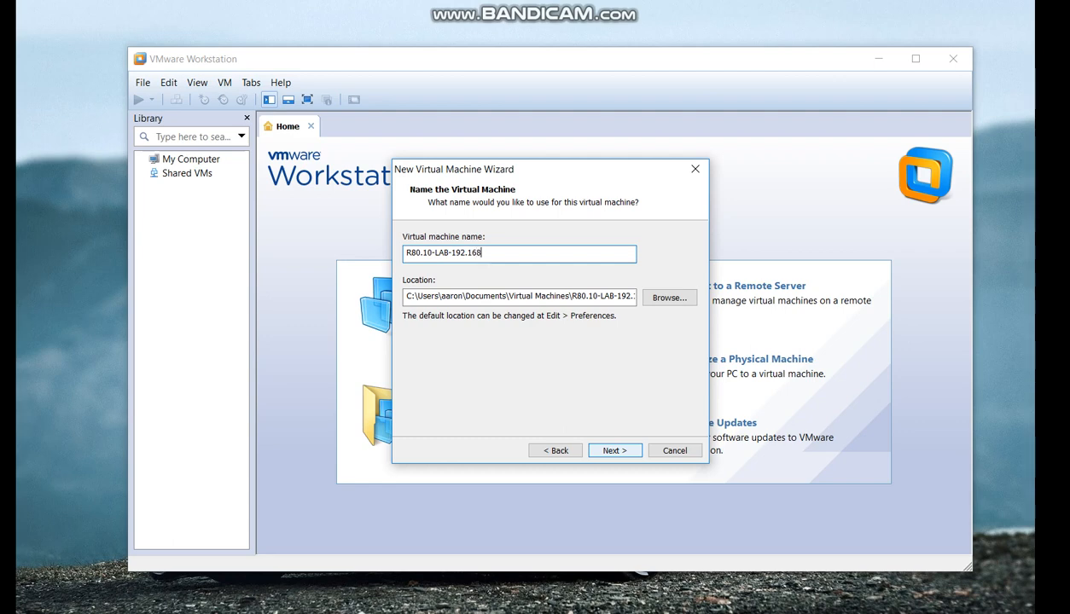
type(".10.1")
key("BackSpace")
type("10")
key("Return")
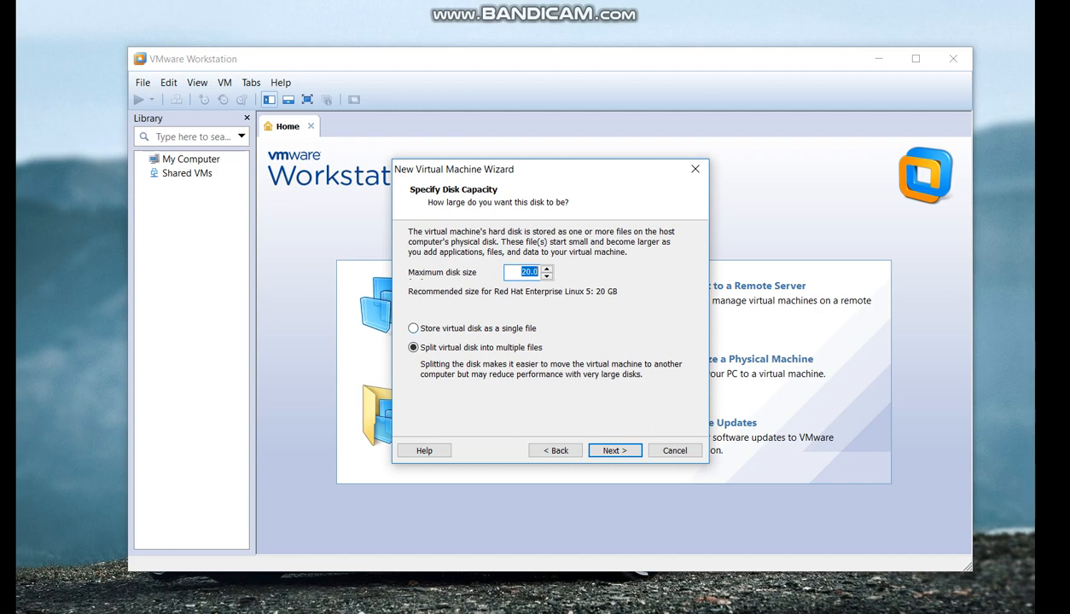
- Set the maximum disk size to 30 GB and store the virtual disk as a single file
type("30")
left_click(413, 327)
left_click(614, 450)
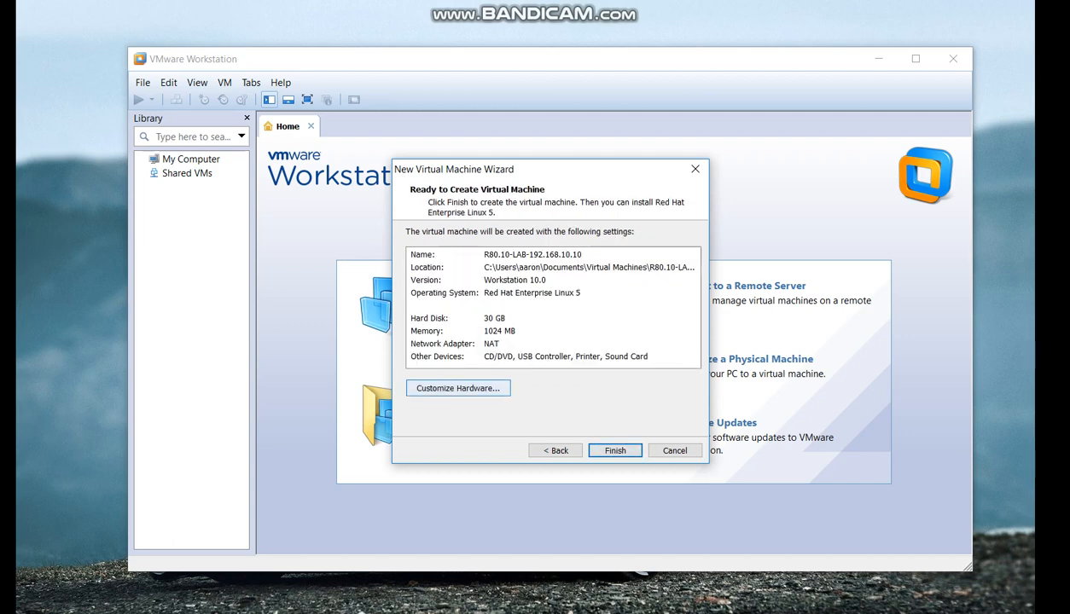
- Customize the virtual machine's hardware by setting its memory to 2000 MB
left_click(458, 388)
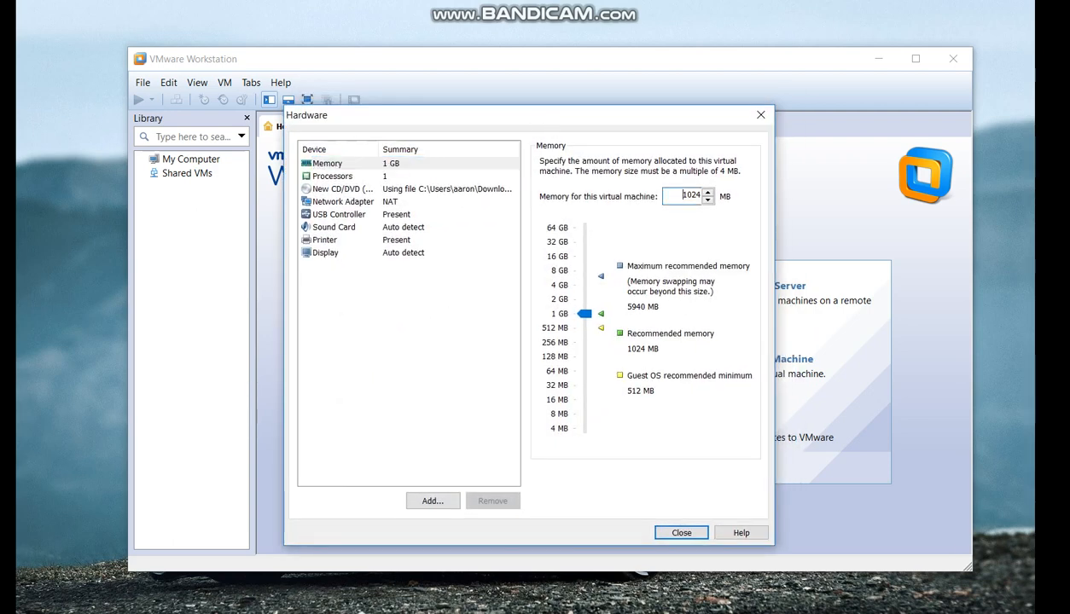
double_click(691, 195)
type("2000")
- Configure the virtual machine with 2 processors and 2 cores per processor
left_click(333, 176)
left_click(696, 185)
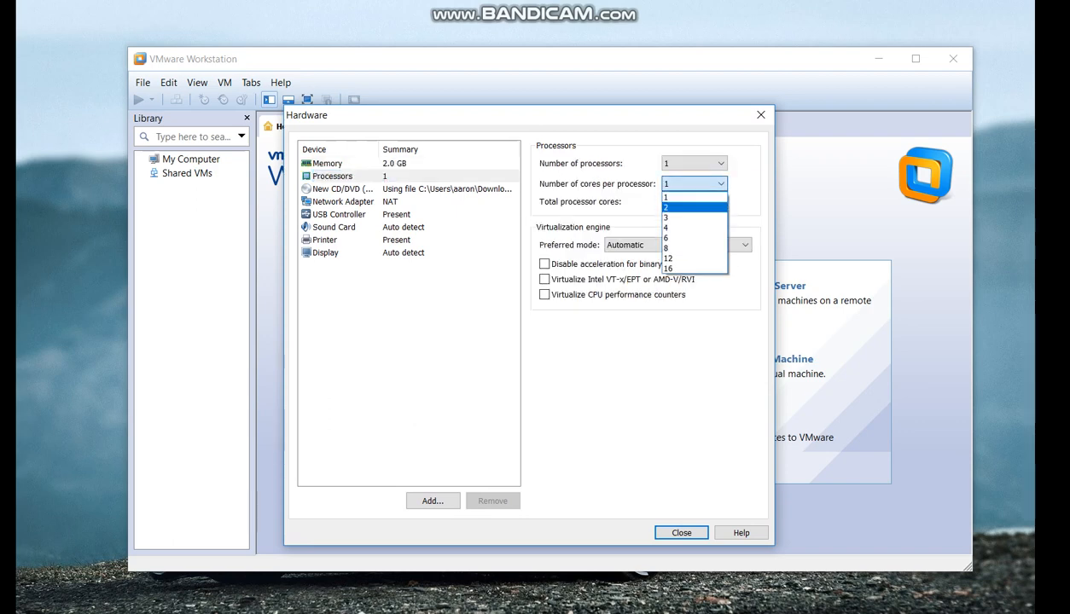
left_click(693, 207)
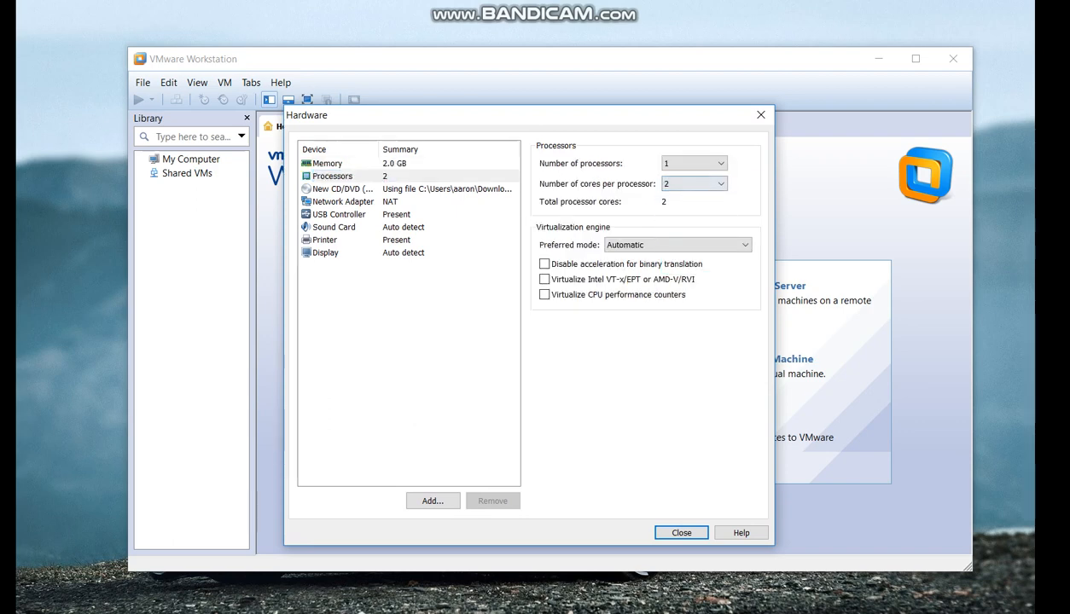
left_click(694, 163)
left_click(691, 186)
left_click(695, 184)
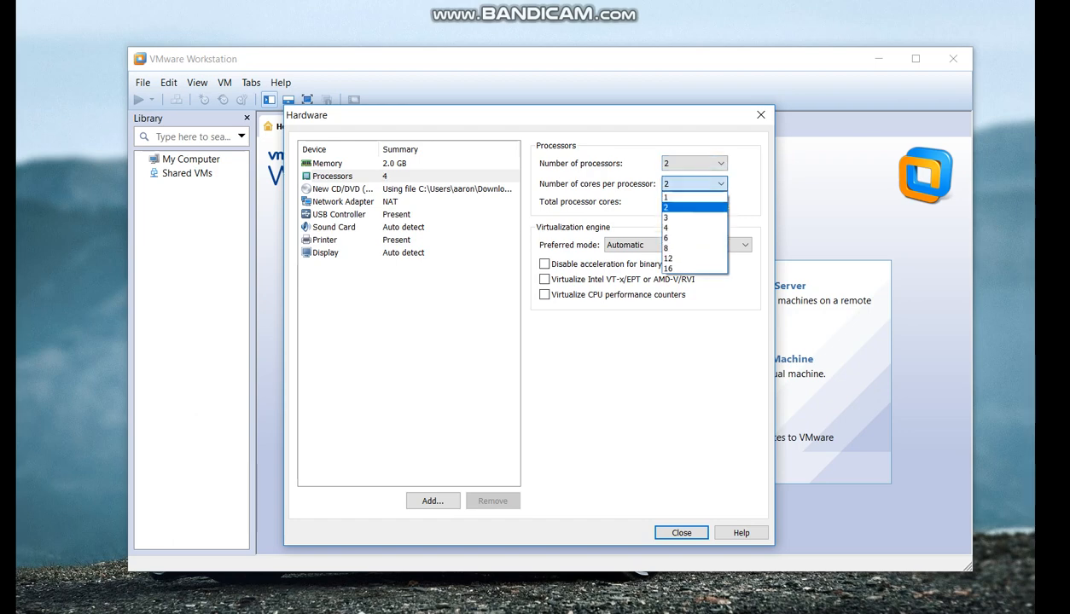
left_click(691, 228)
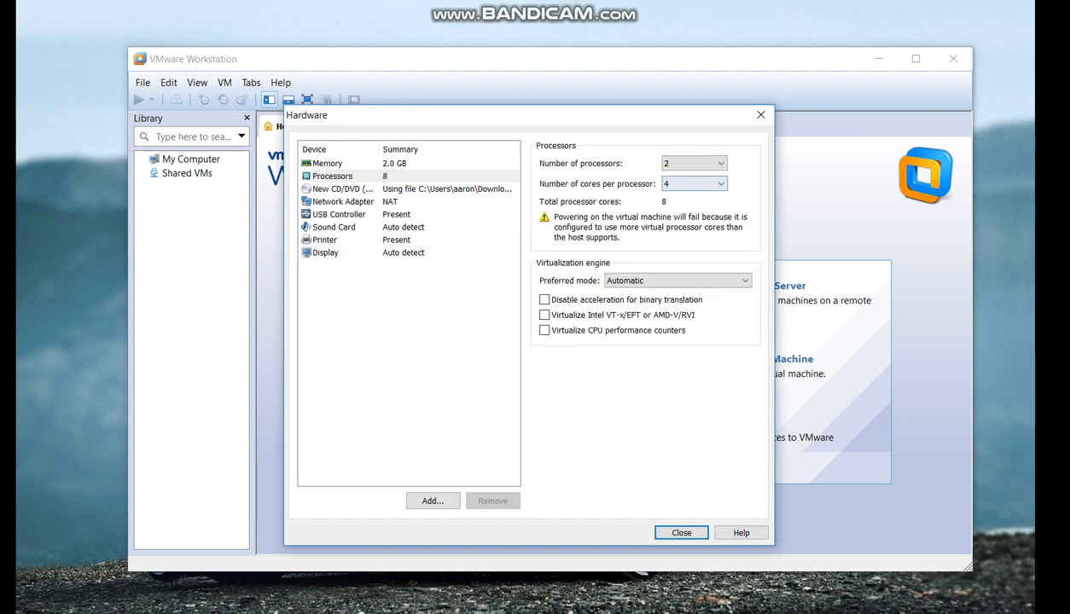
left_click(694, 184)
left_click(691, 208)
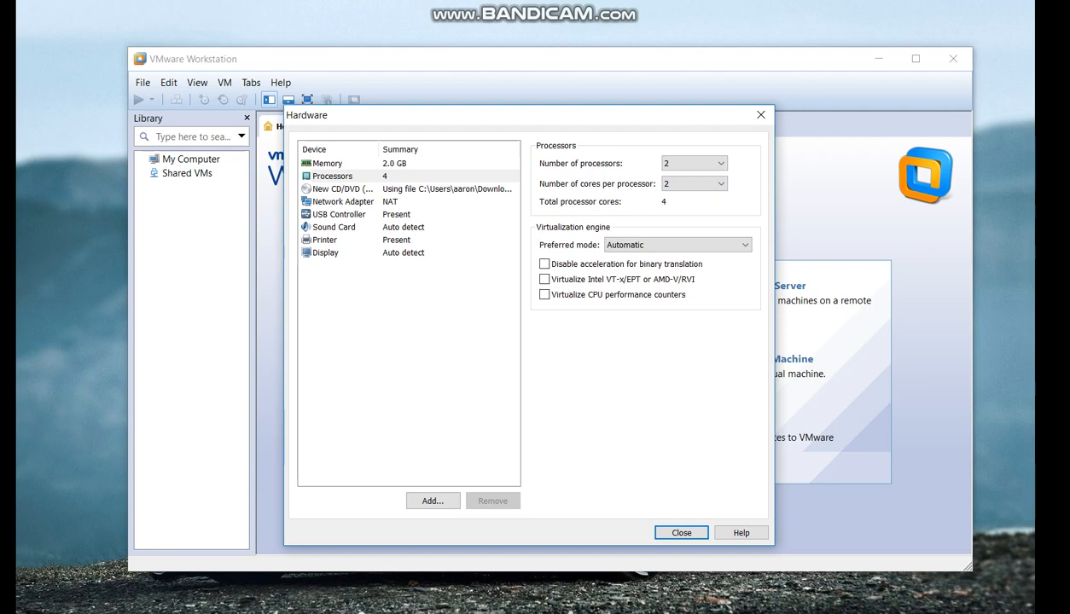
- Connect the network adapter to the custom virtual network VMnet1 and finish creating the virtual machine
left_click(343, 202)
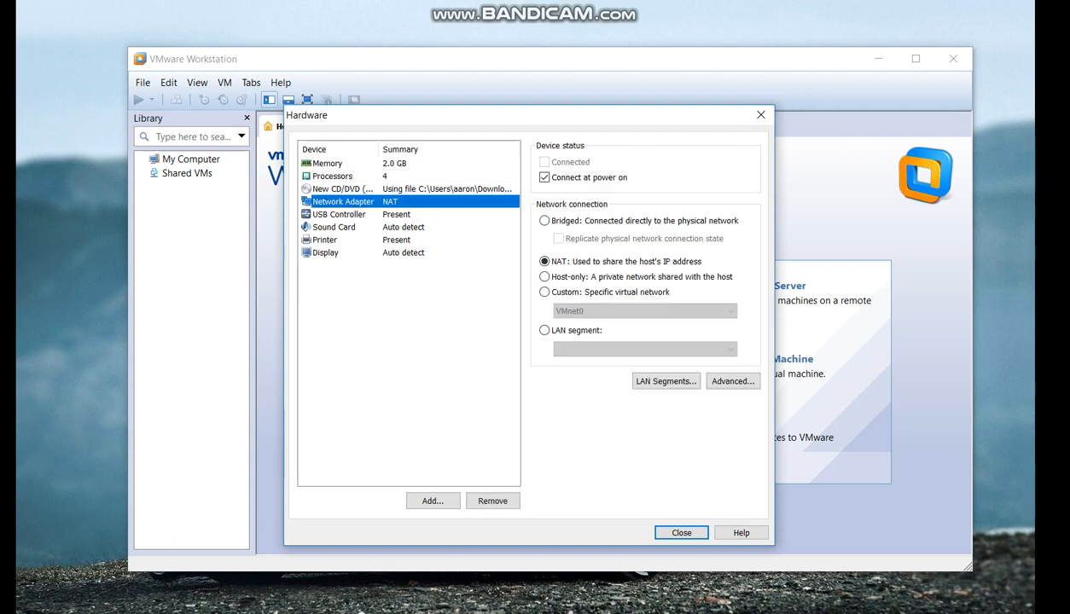
left_click(544, 292)
left_click(644, 311)
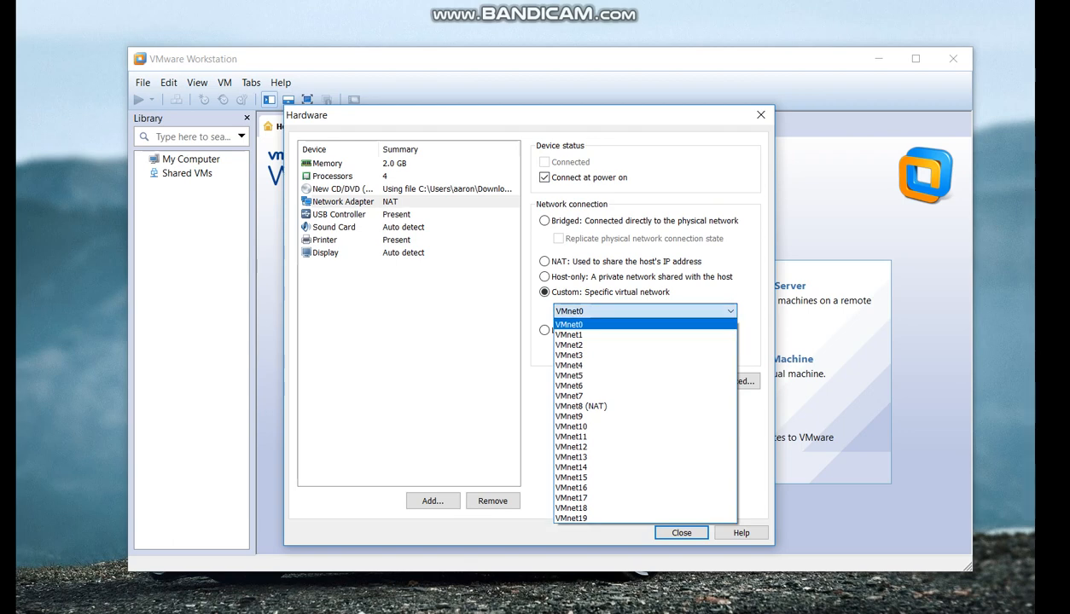
left_click(597, 335)
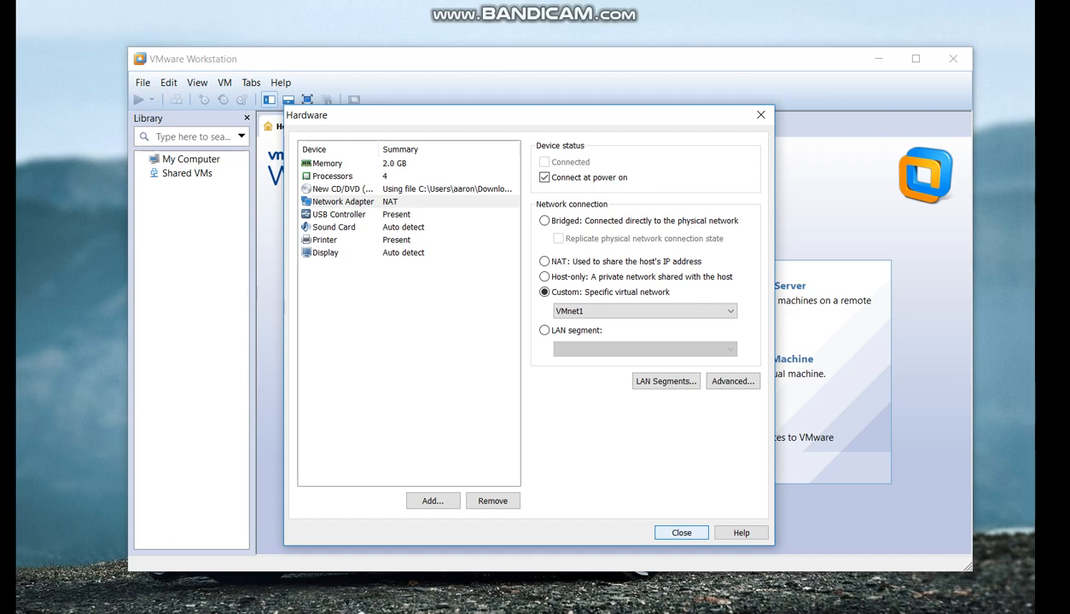
left_click(680, 533)
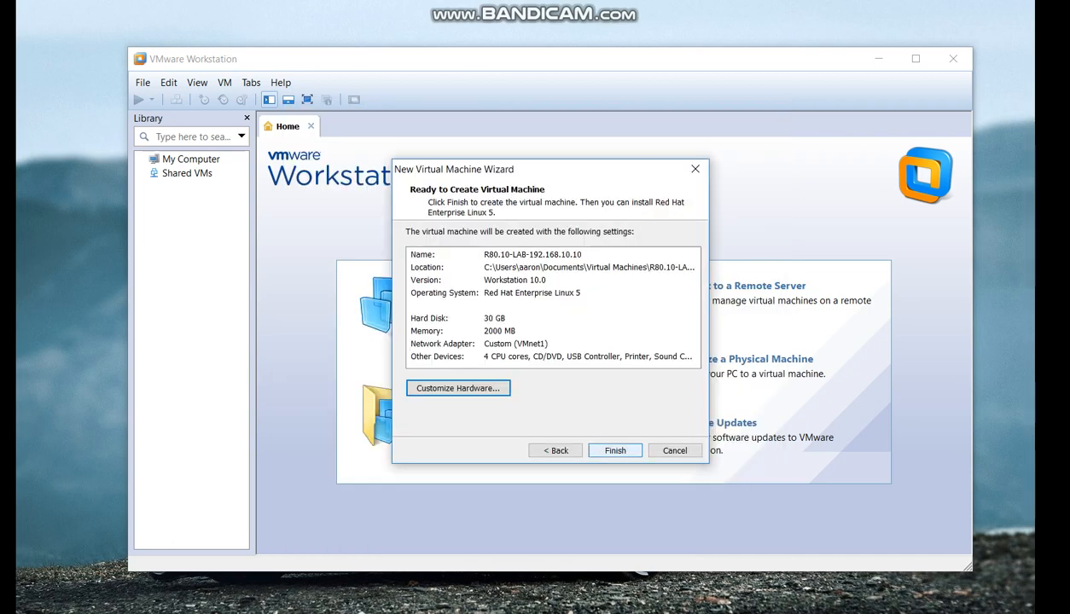
left_click(615, 450)
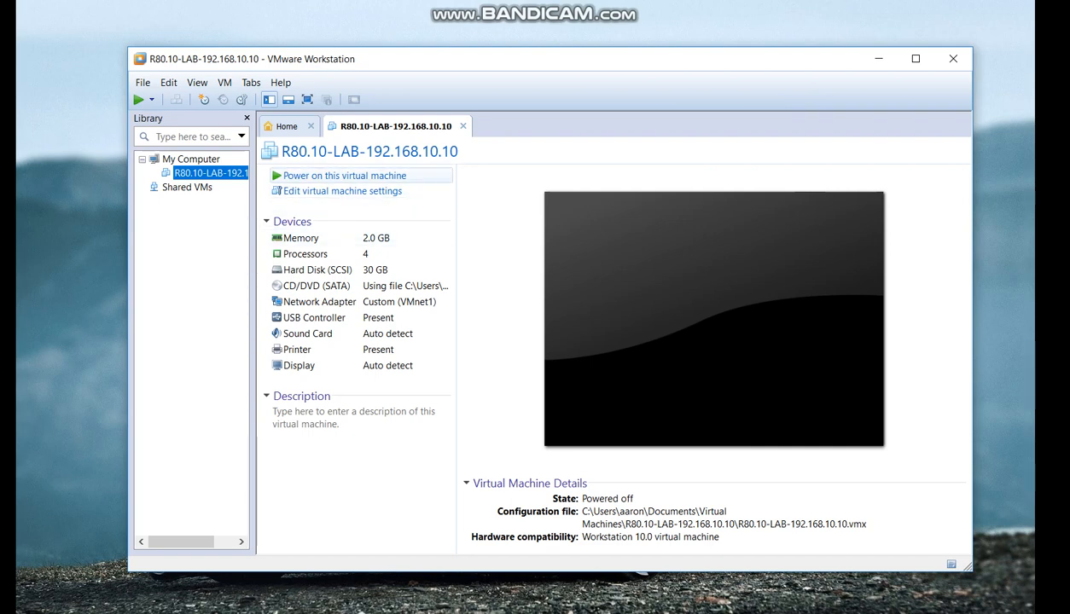
- Power on the virtual machine and choose to install Gaia on this system from the boot menu
left_click(344, 175)
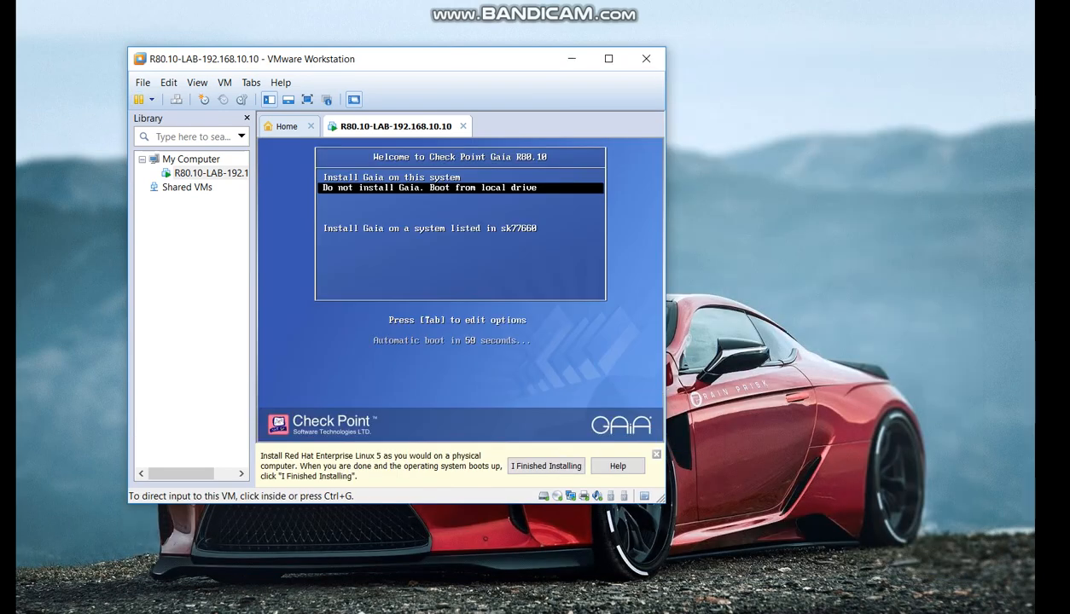
key("ctrl+g")
key("Up")
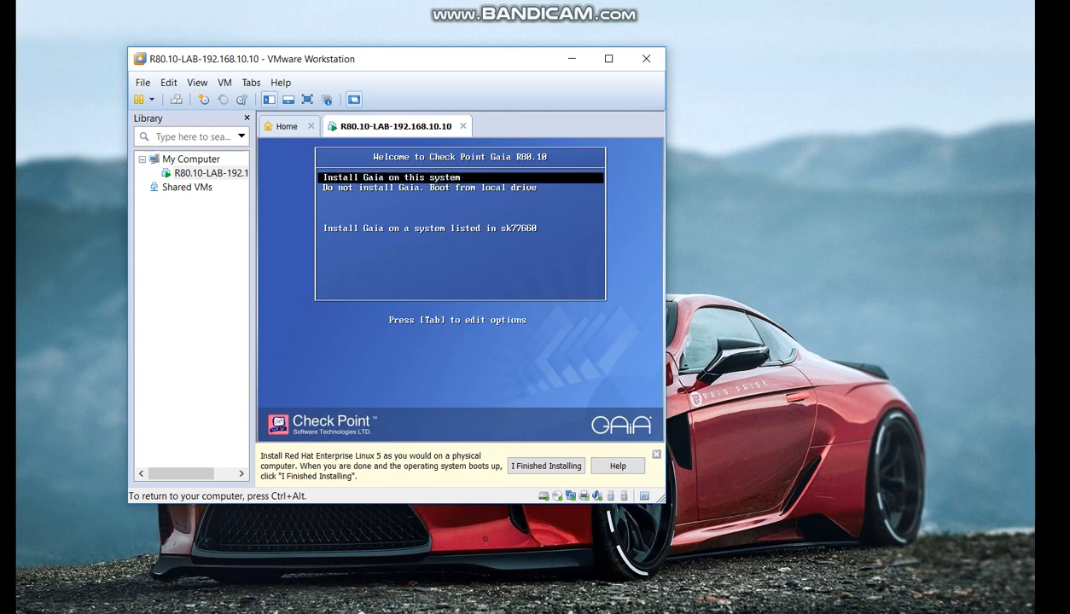
key("Return")
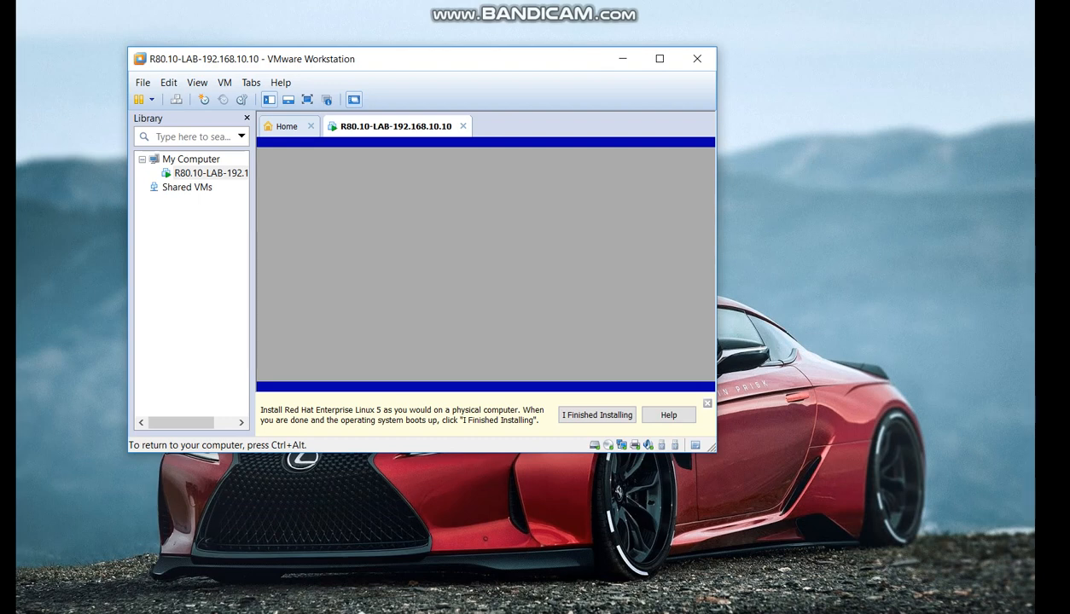
- Maximize the window and direct mouse and keyboard input to the Gaia installer inside the virtual machine
key("ctrl+alt")
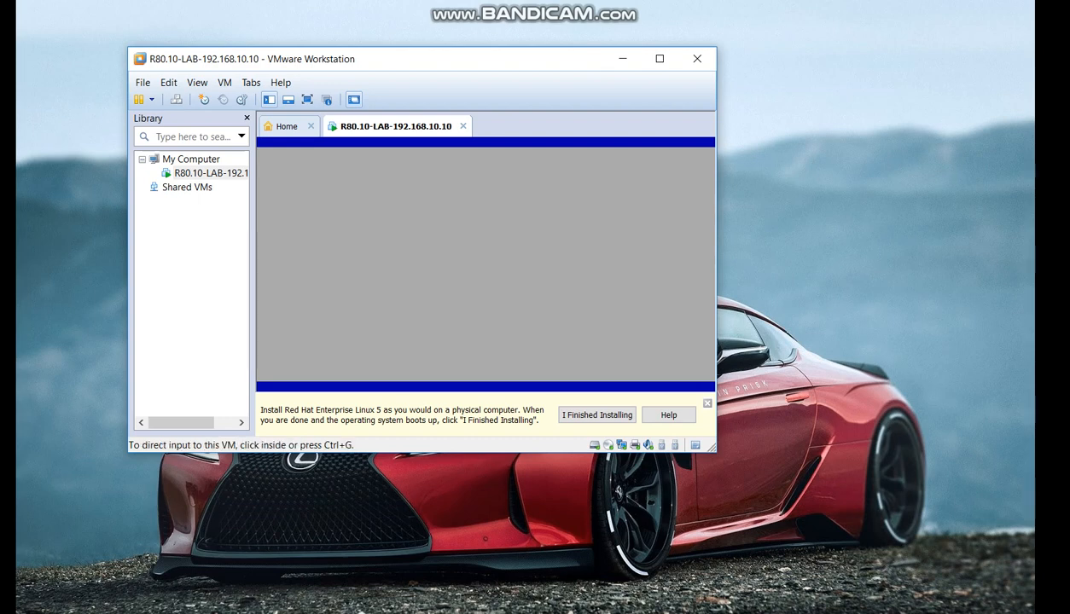
left_click(659, 59)
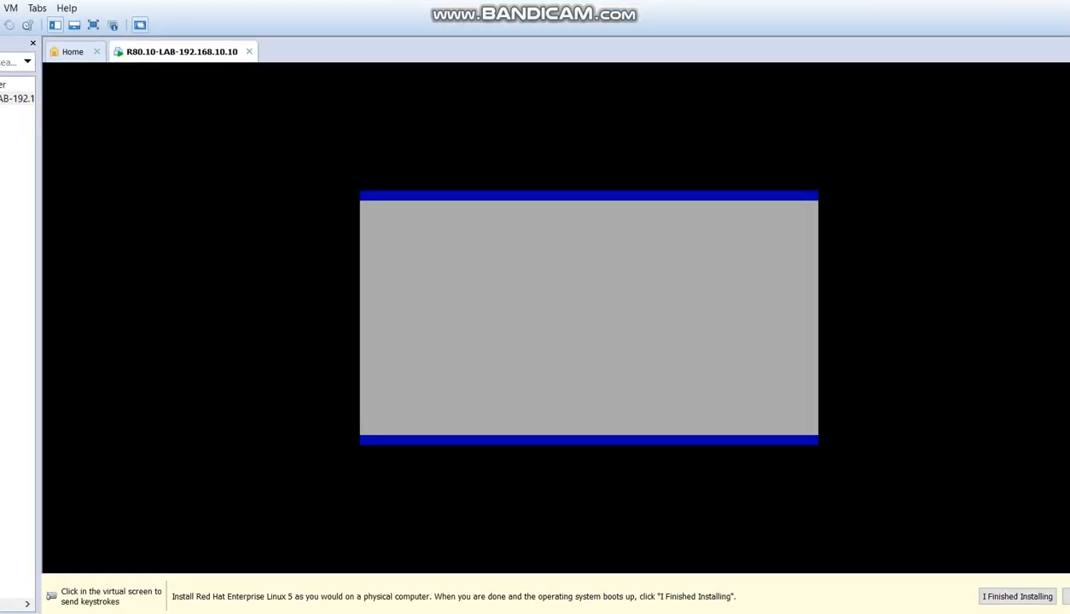
left_click(588, 317)
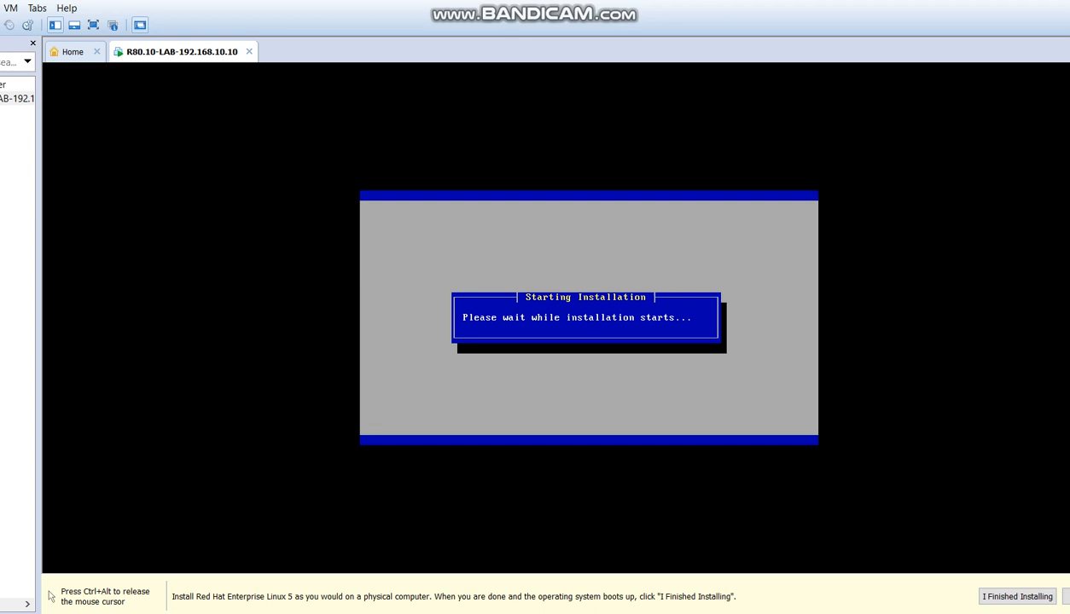
key("ctrl+alt")
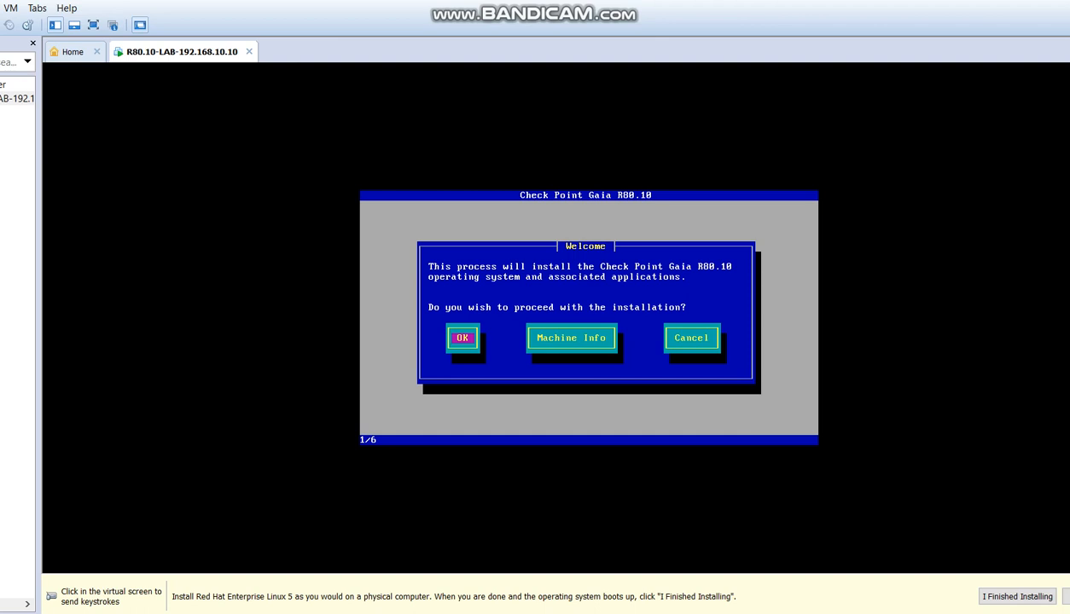
left_click(588, 318)
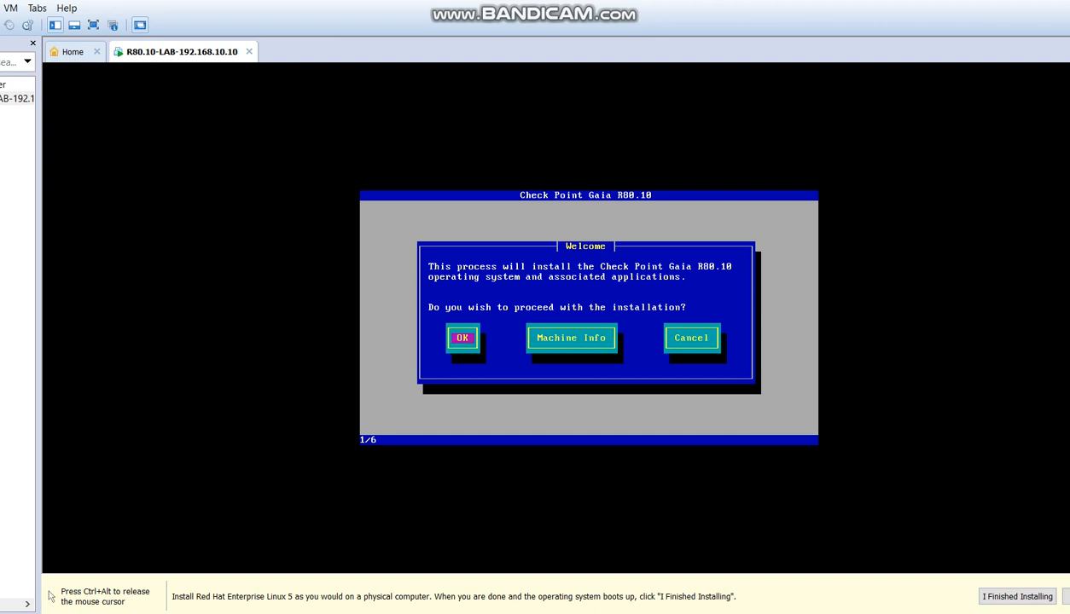
- Examine the machine info's detailed hardware list of SATA, IDE and USB devices, and return to the Welcome screen
key("Tab")
key("Return")
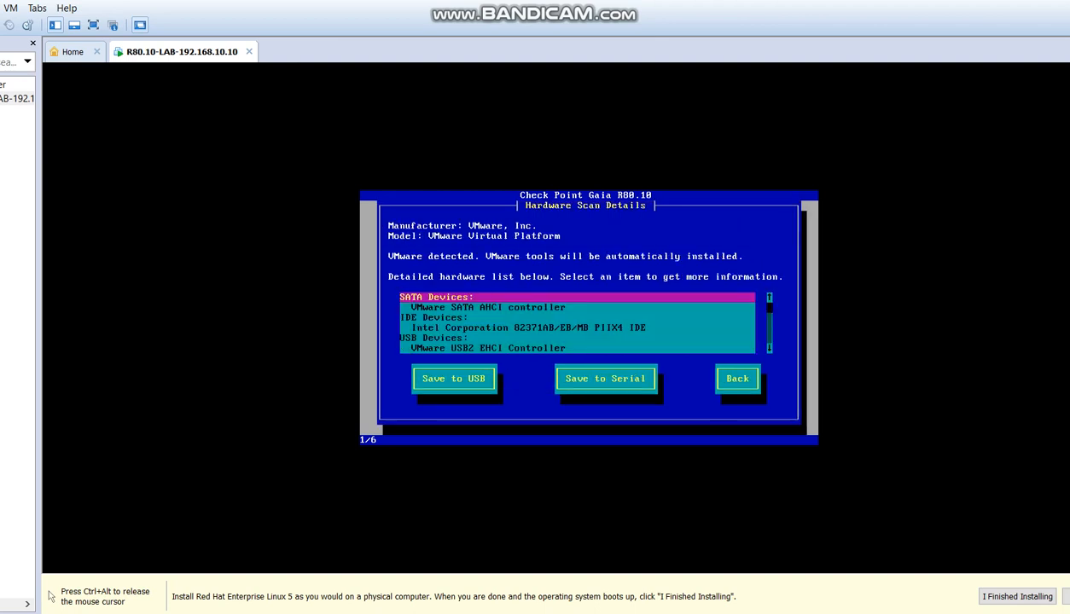
key("Down")
key("Down")
key("Down")
key("Down")
key("Down")
key("Down")
key("Down")
key("Down")
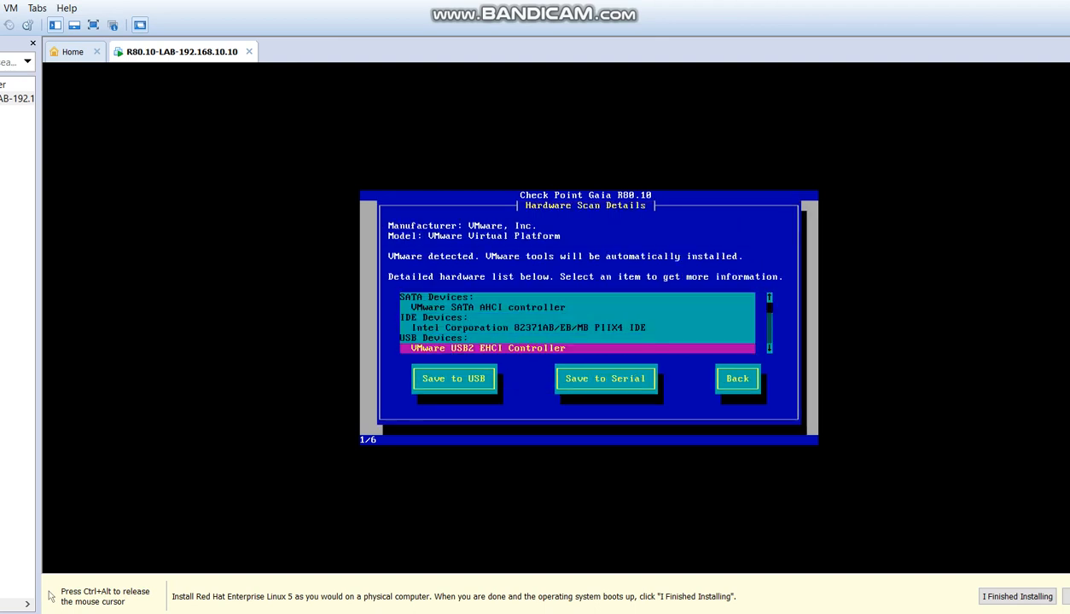
key("Down")
key("Up")
key("Up")
key("Up")
key("Up")
key("Up")
key("Up")
key("Up")
key("Up")
key("Up")
key("Up")
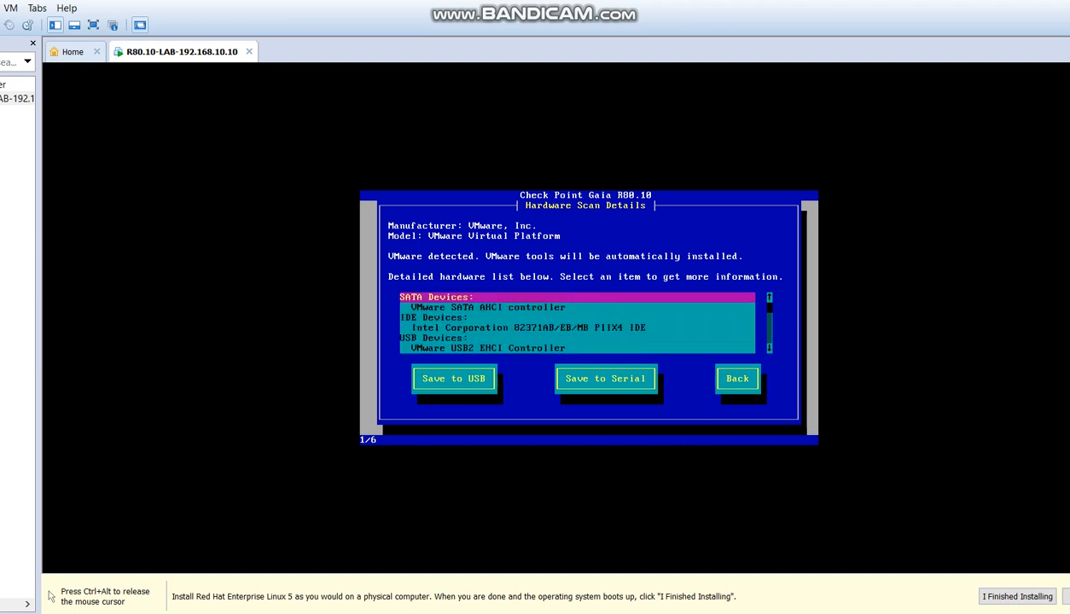
key("Tab")
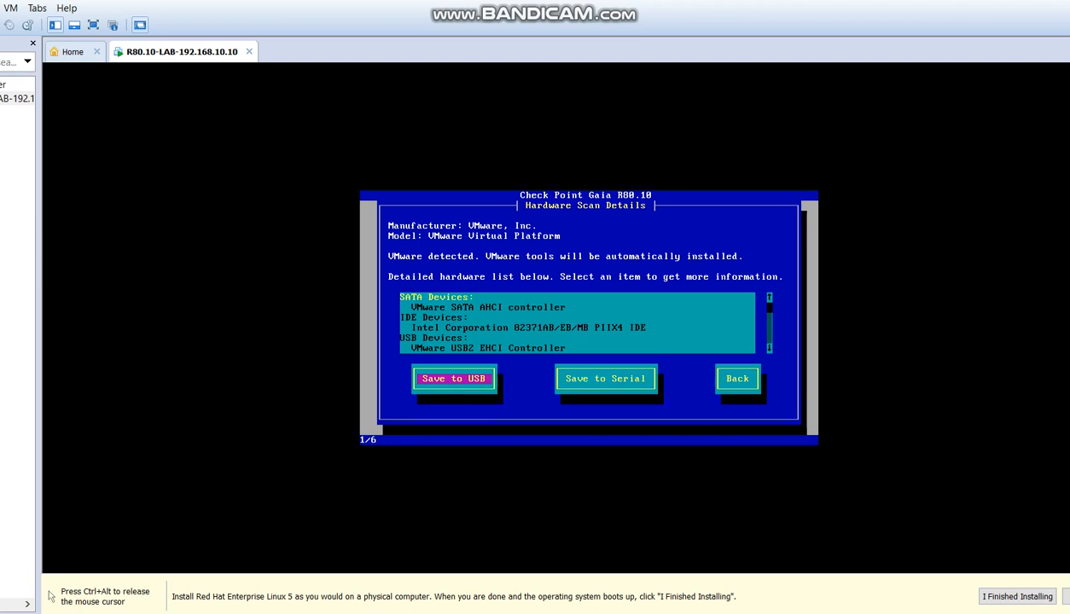
key("Tab")
key("Tab")
key("Return")
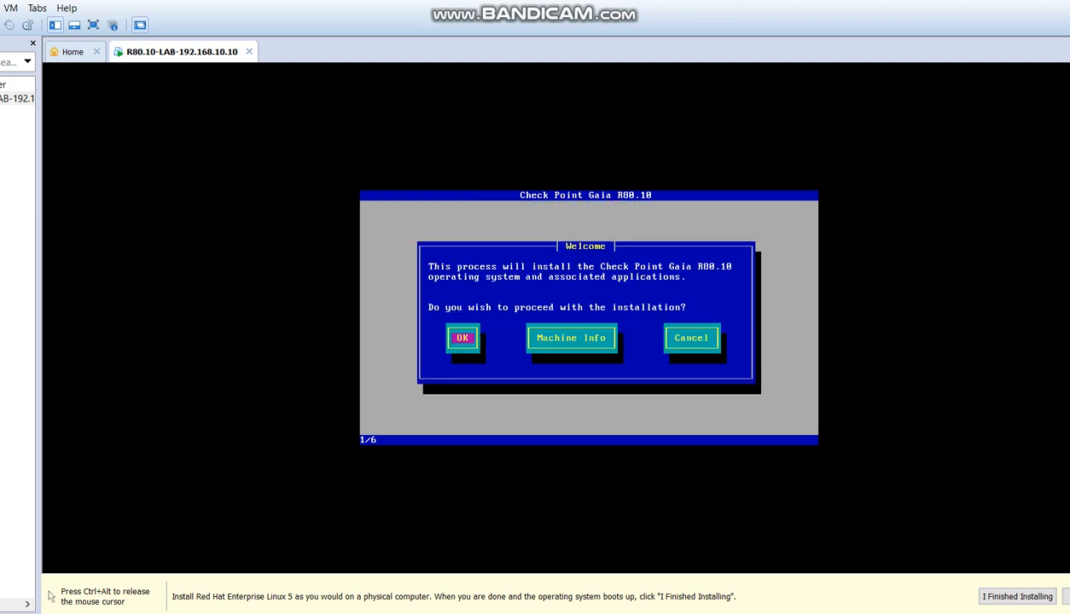
- Proceed with the Gaia R80.10 installation and accept US as the keyboard type
key("Return")
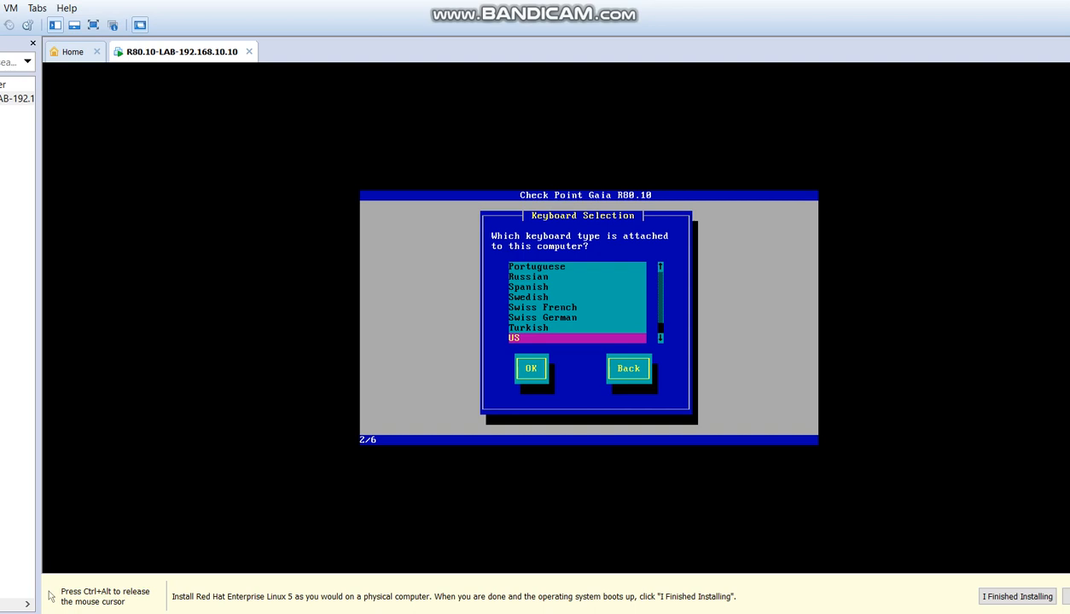
key("Tab")
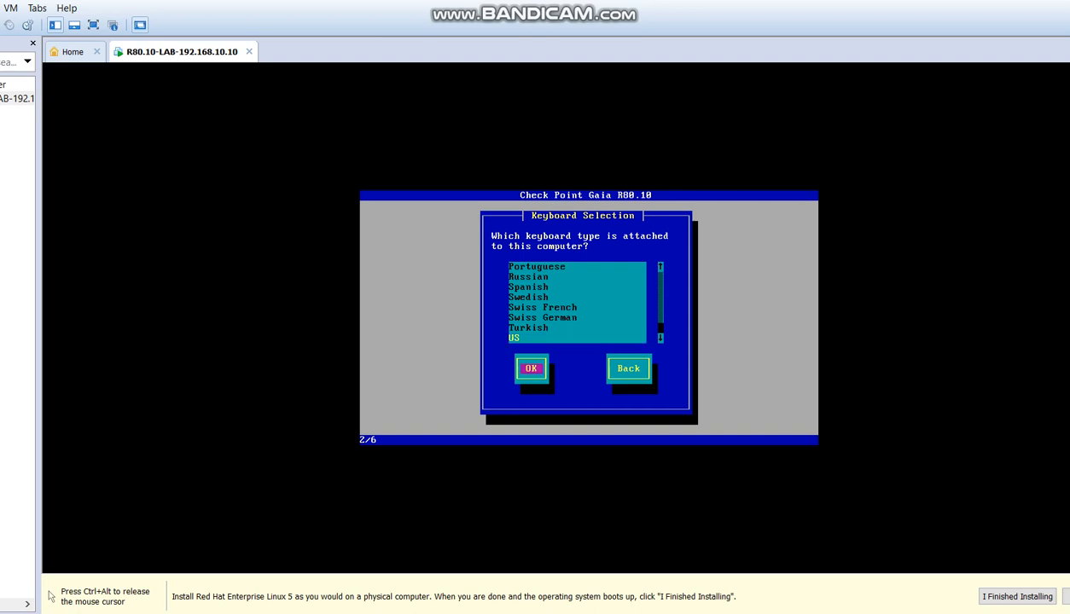
key("Return")
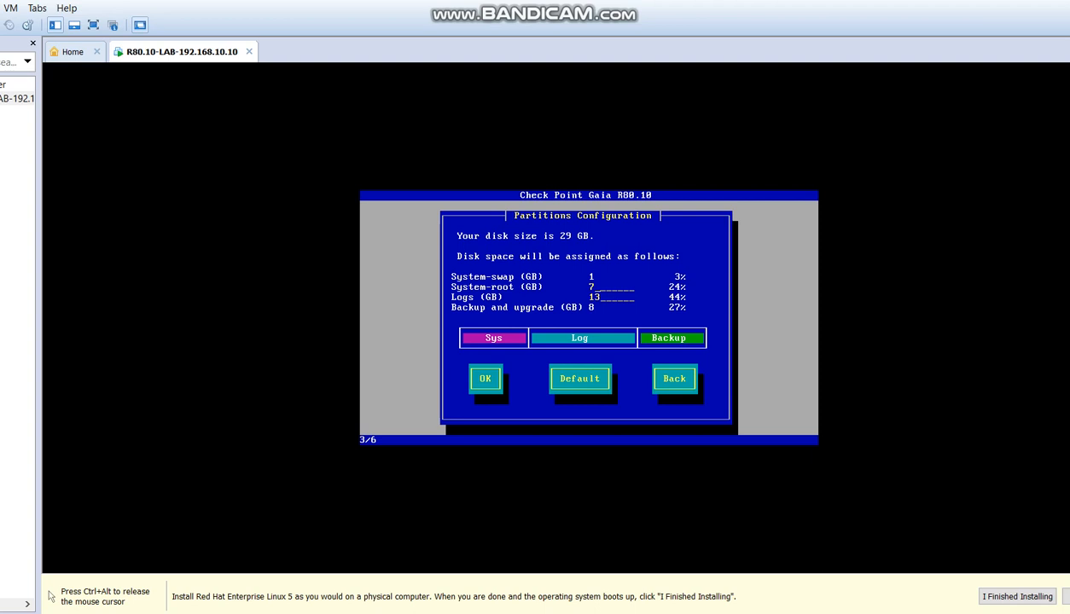
- Assign 10 GB to System-root and 5 GB to Logs in the partitions configuration and accept the layout
key("BackSpace")
type("10")
key("BackSpace")
key("BackSpace")
type("7")
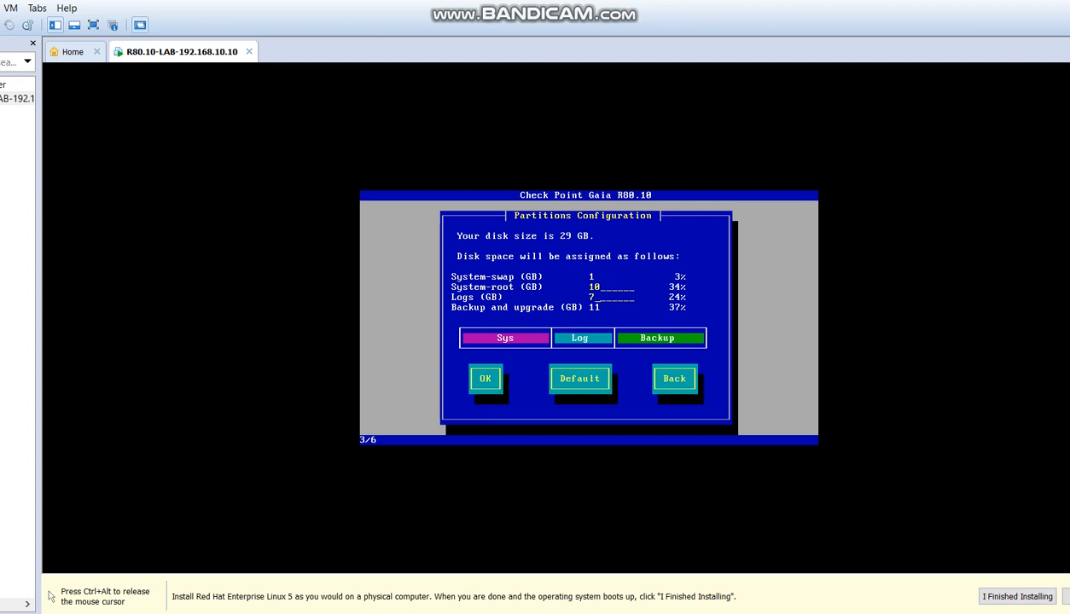
key("BackSpace")
type("5")
key("Tab")
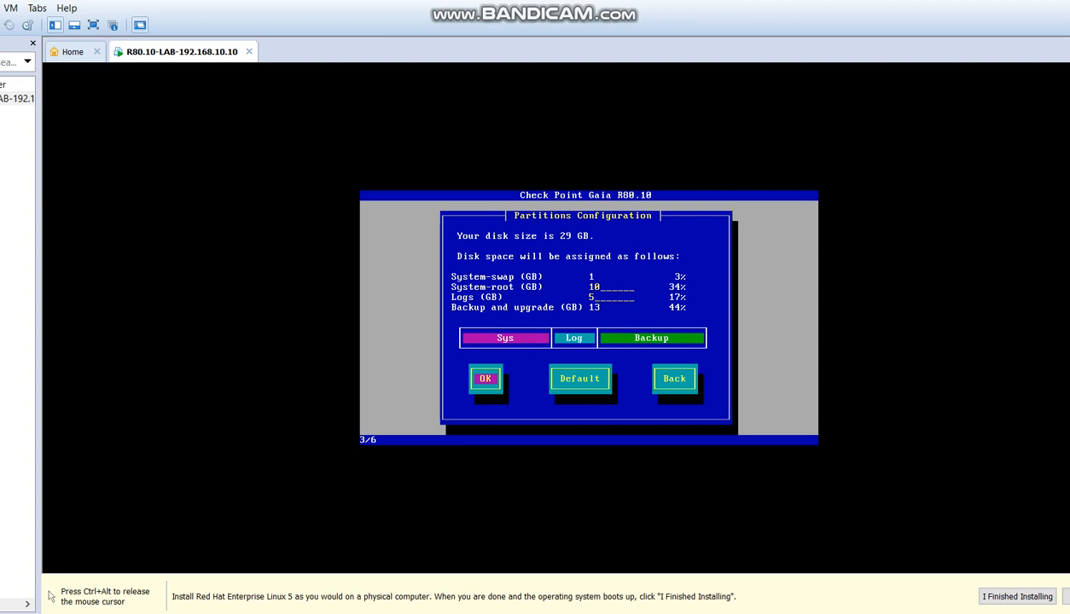
key("Return")
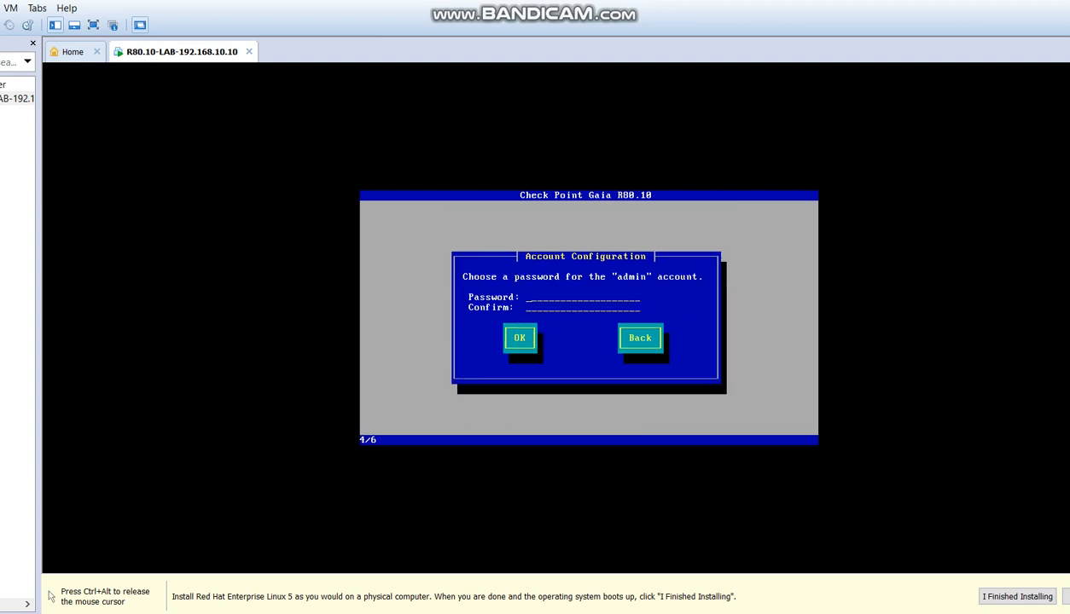
- Enter and confirm the password for the "admin" account and accept the account configuration
type("******")
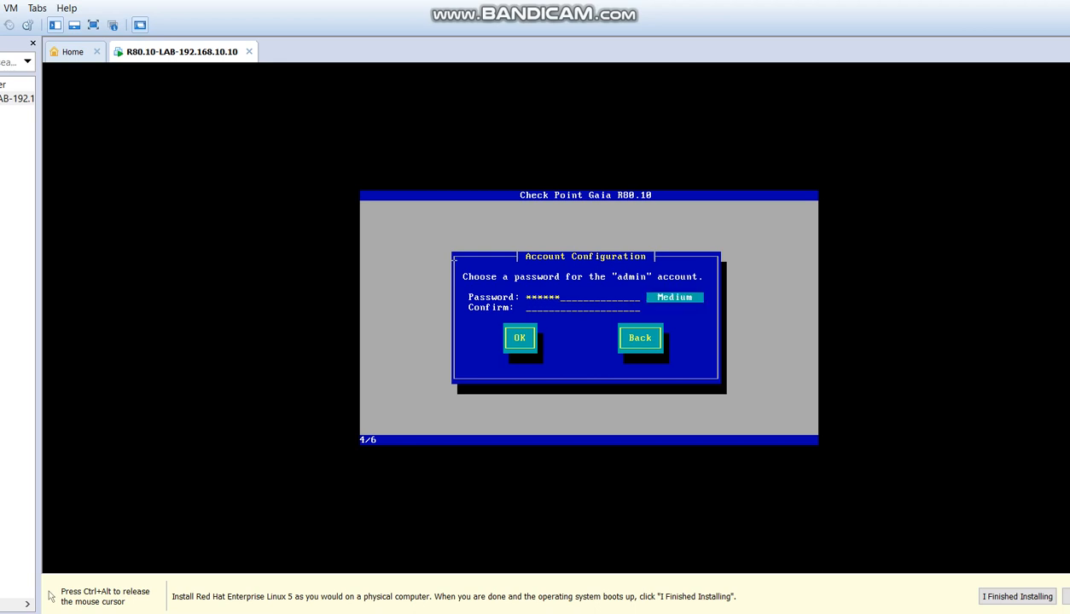
key("Tab")
type("******")
key("Tab")
key("Return")
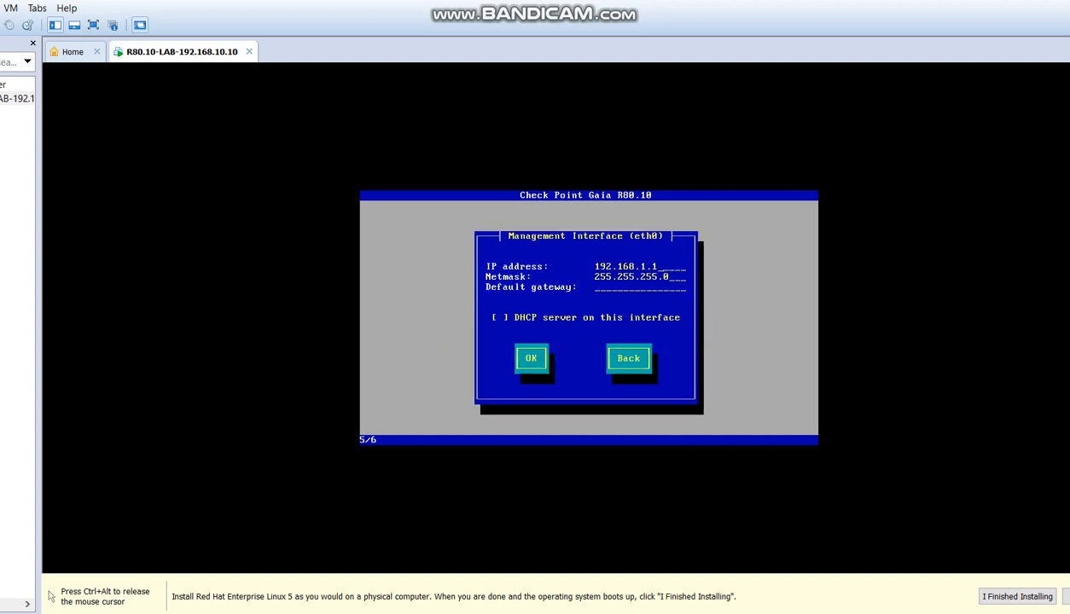
- Set the eth0 management interface to IP address 192.168.10.10 with default gateway 192.168.10.254, and accept the settings
key("BackSpace")
key("BackSpace")
type("0.10")
type("192.168.10.254")
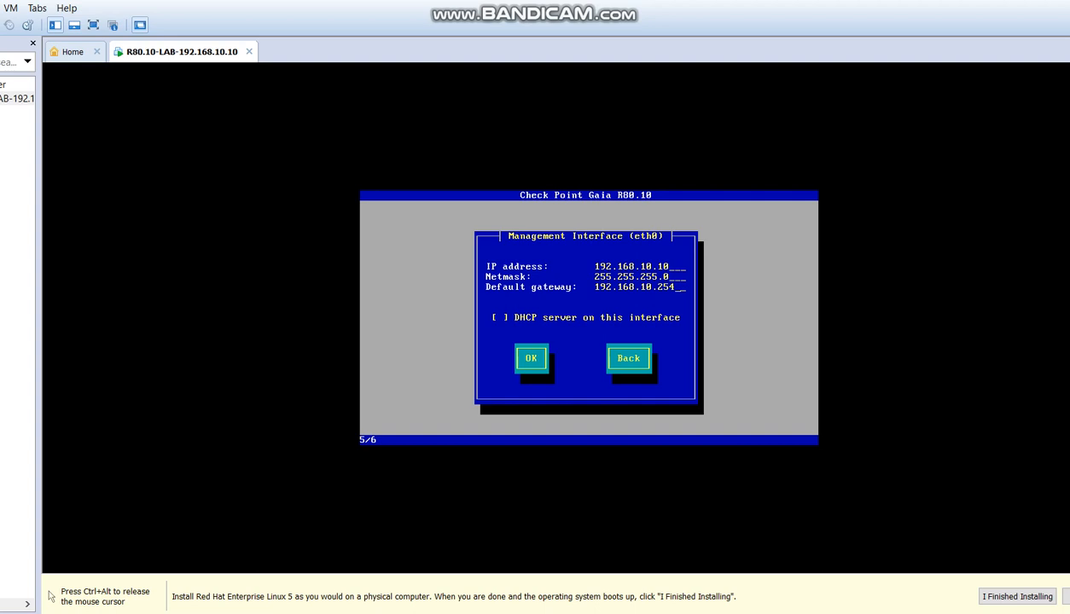
key("Tab")
key("Tab")
key("Return")
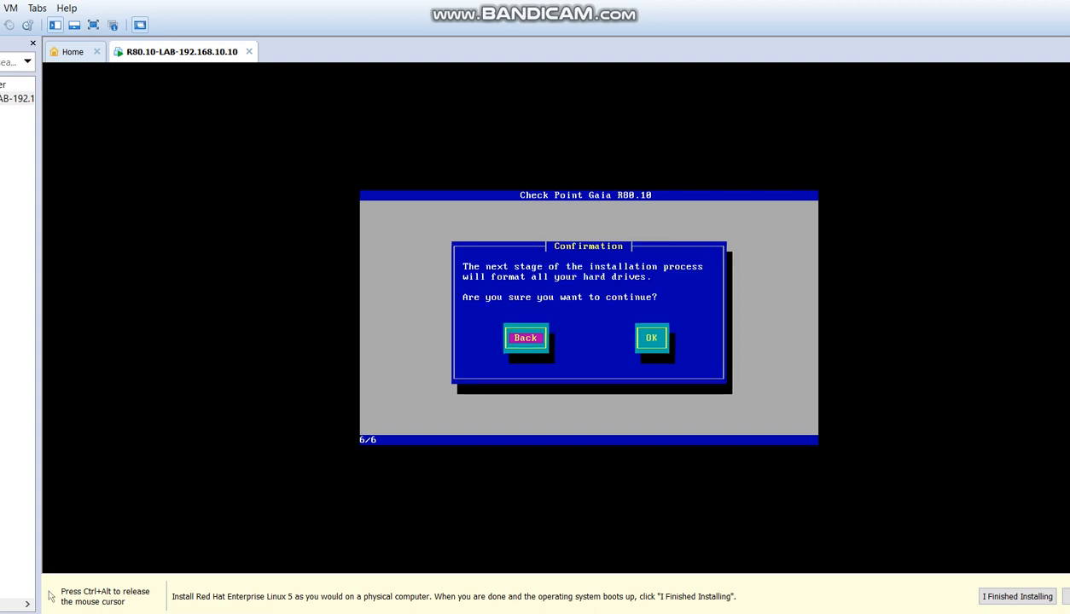
- Confirm formatting all hard drives and start the Gaia package installation
key("Tab")
key("Return")
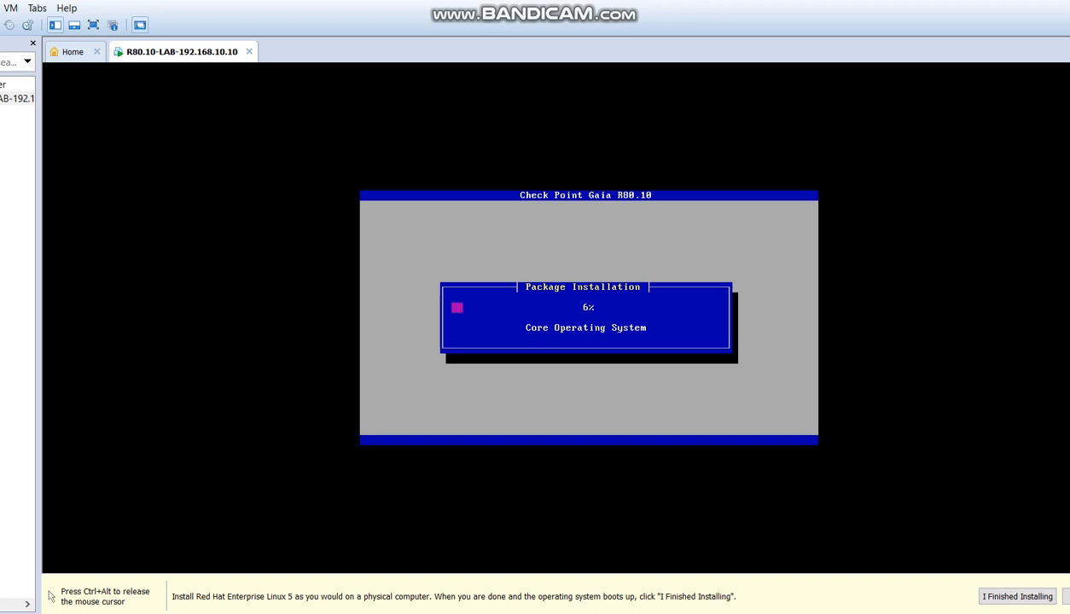
- Release input from the virtual machine during installation, and direct it back to the guest at the Reboot prompt
key("ctrl+alt")
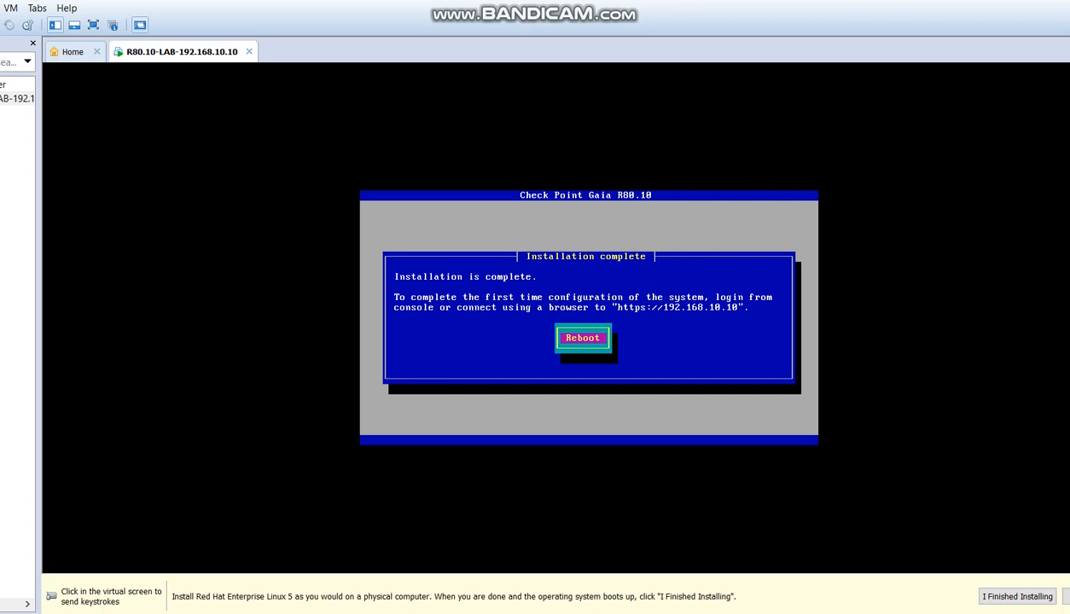
left_click(588, 339)
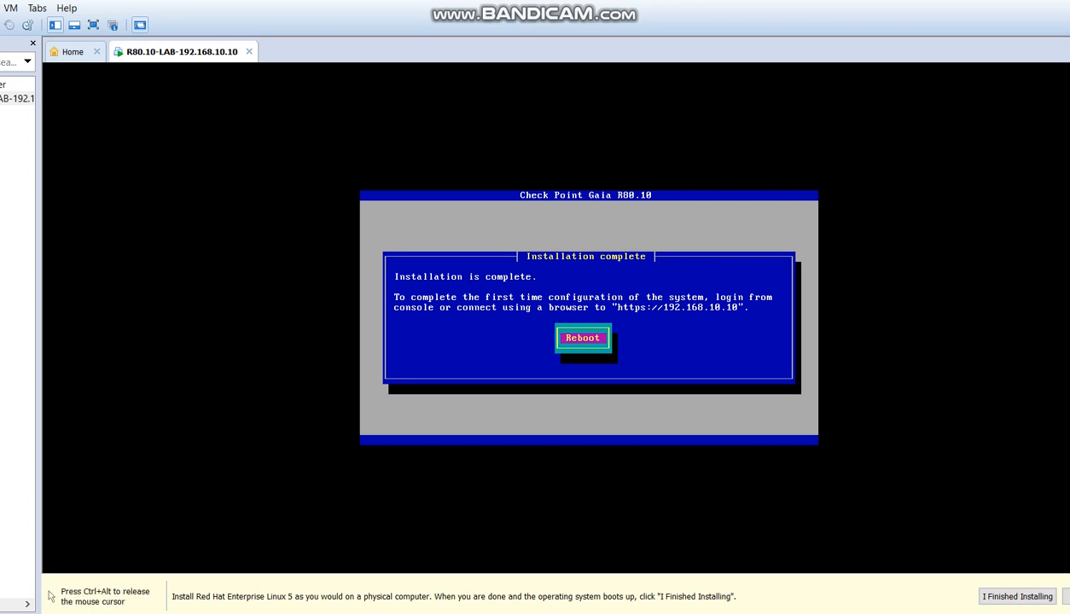